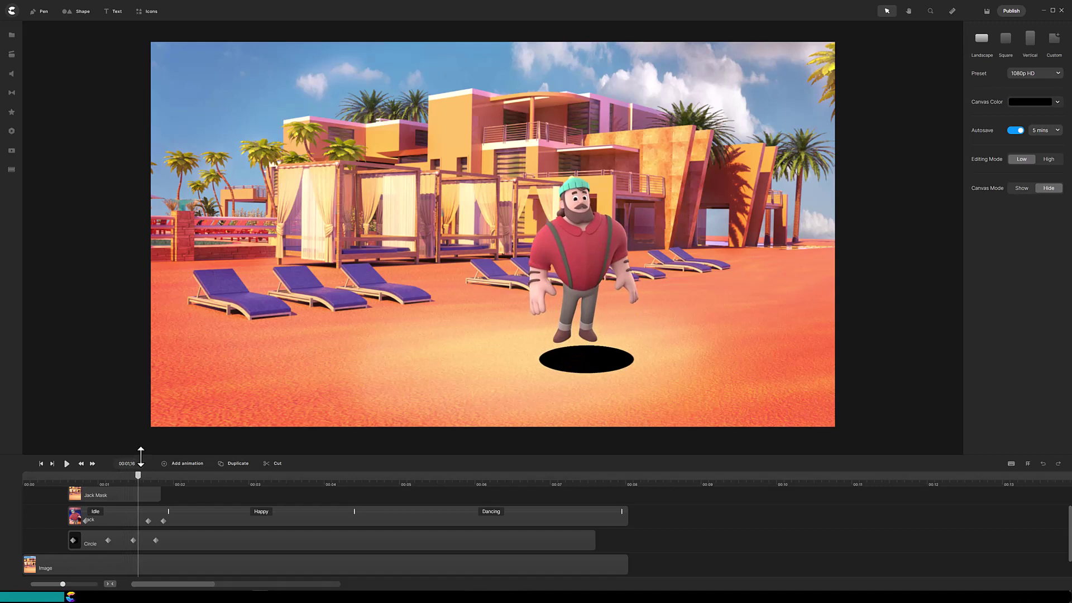
Scrub the timeline to preview Jack rising out of the hole in the finished scene
drag(141, 456, 121, 485)
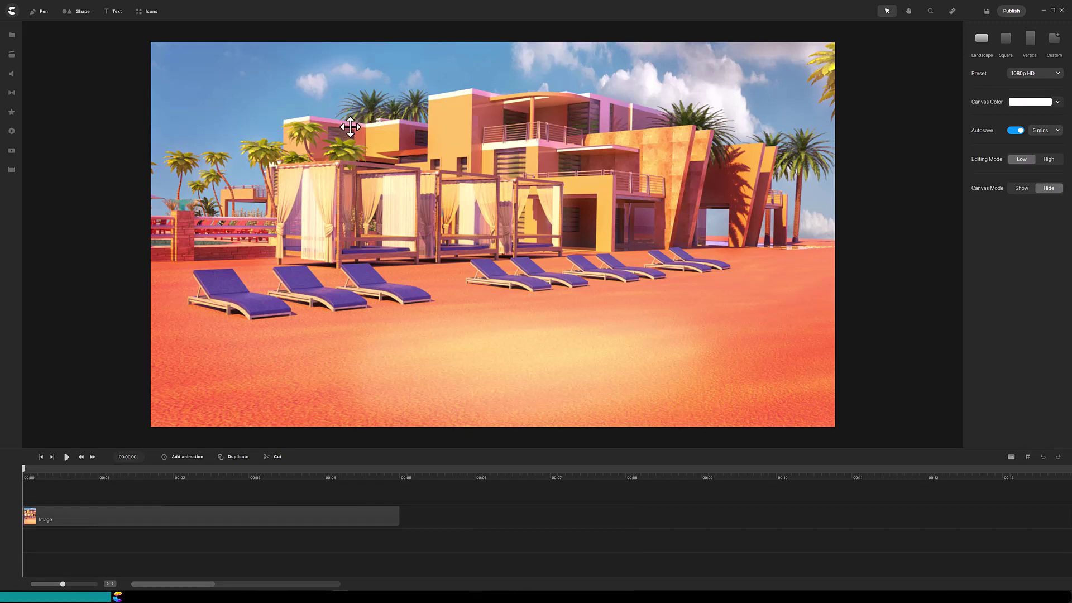
Add a circle shape, shrink it, and move it to the lower-right sand
click(76, 15)
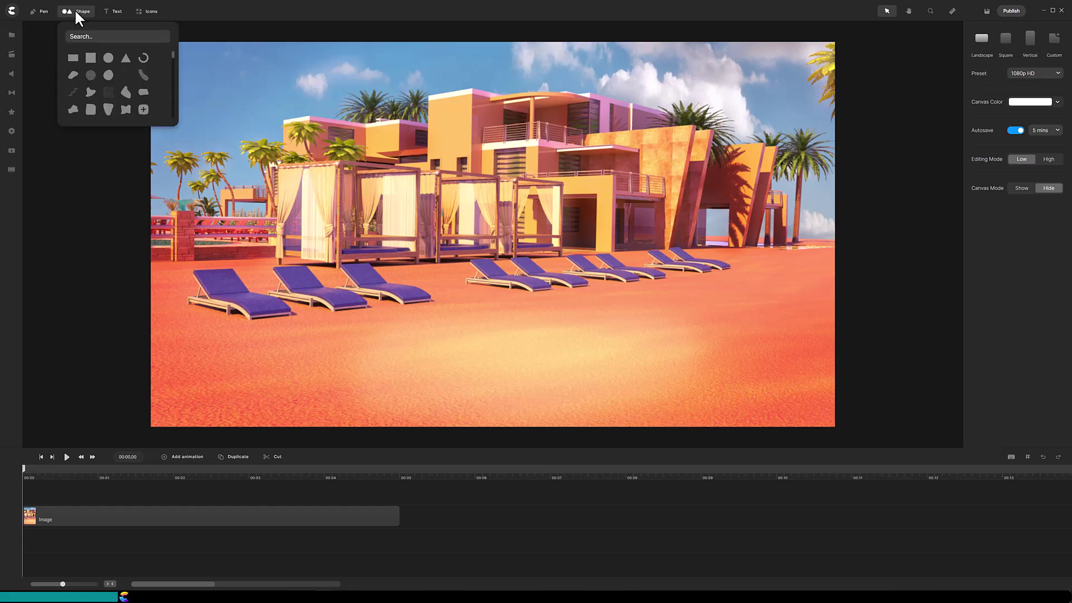
click(108, 58)
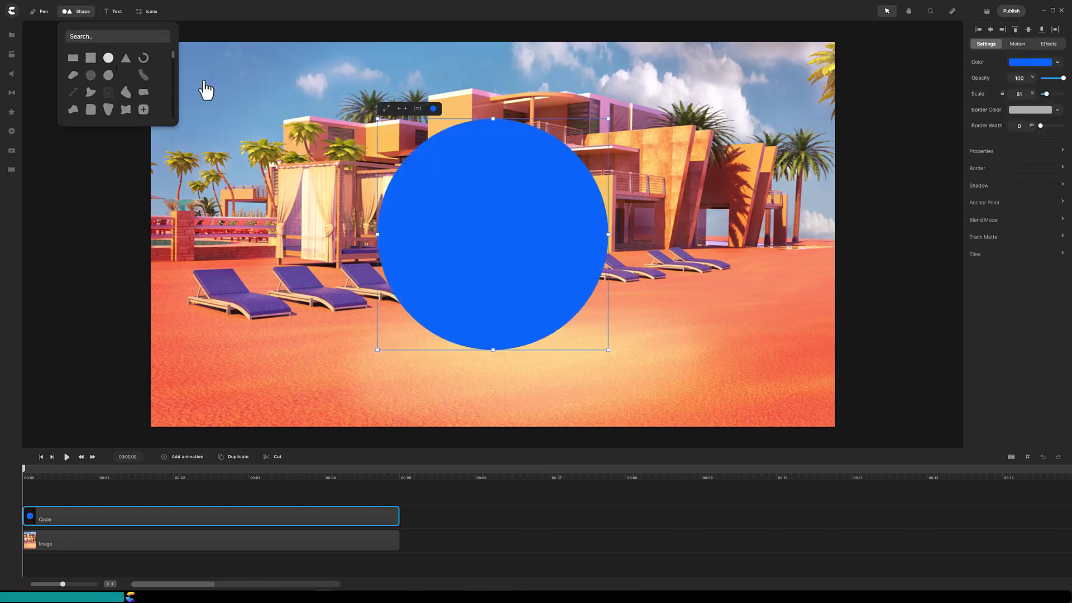
drag(378, 119, 477, 229)
drag(574, 288, 688, 328)
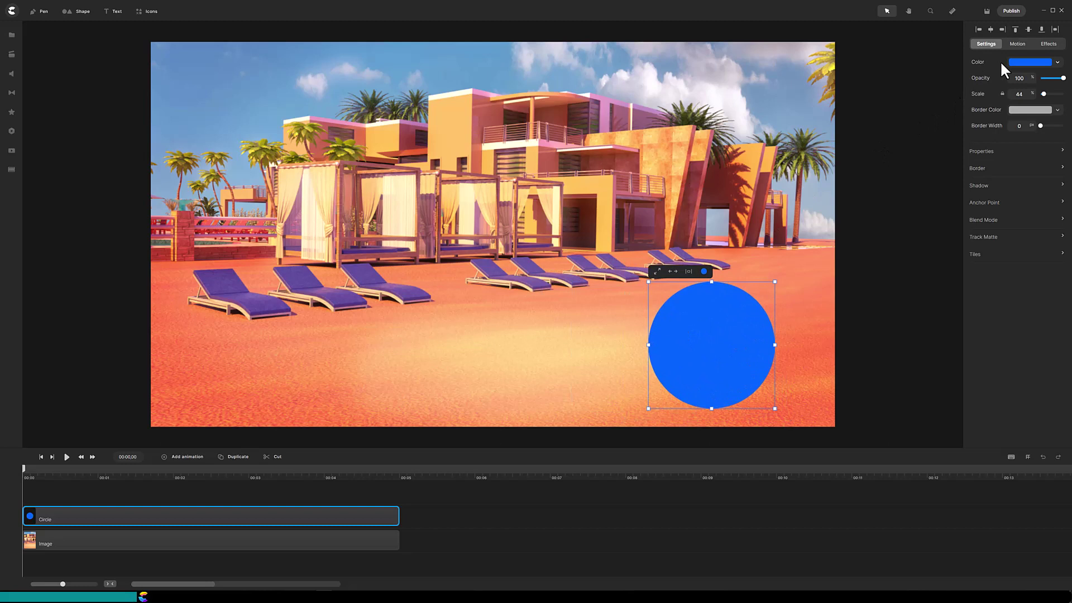
Fill the circle black and flatten it into a wide ellipse
click(1056, 63)
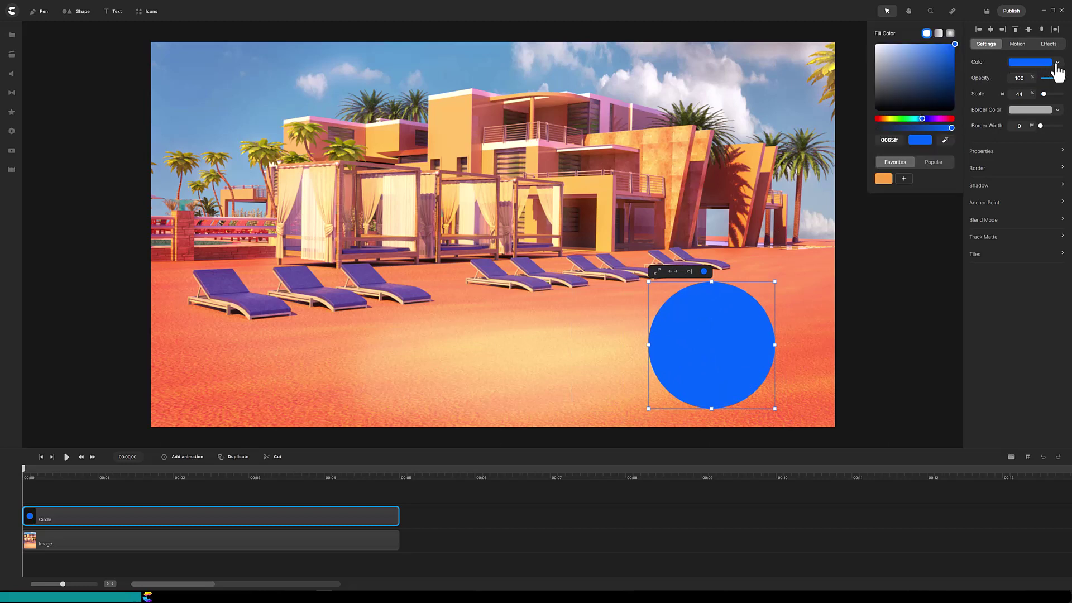
drag(956, 43, 953, 109)
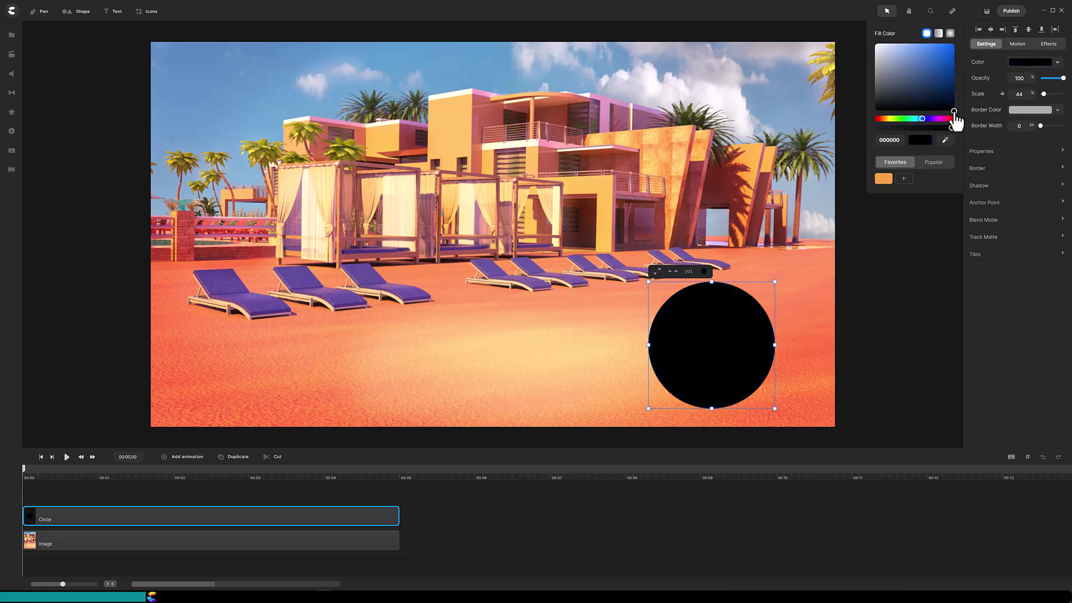
click(818, 271)
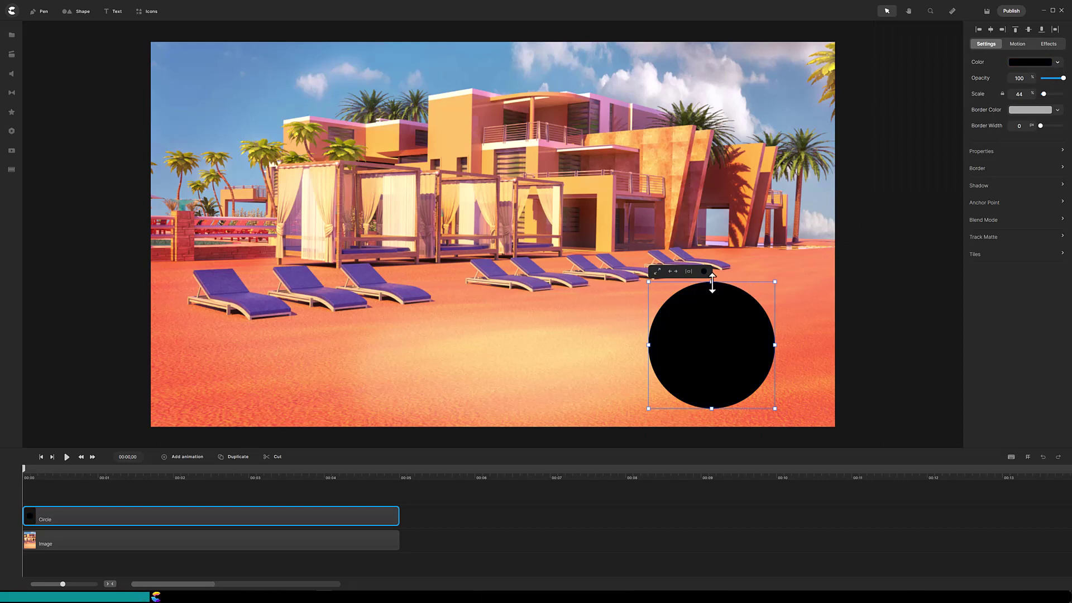
drag(712, 283, 709, 354)
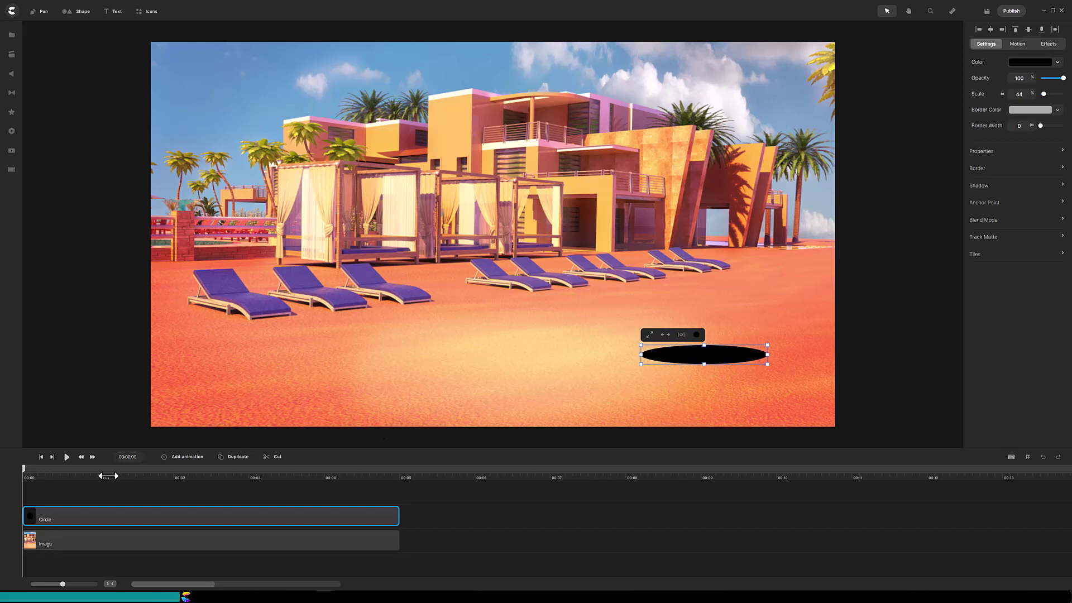
Add a Scale animation to the ellipse at 00:01,04 with scale 0 at its first keyframe
click(107, 475)
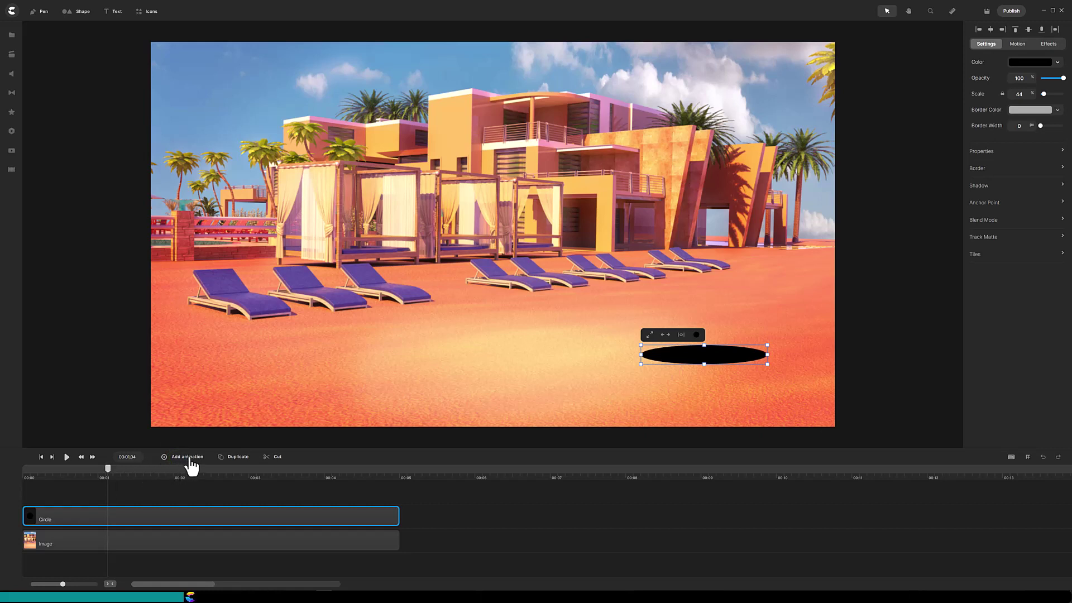
click(190, 464)
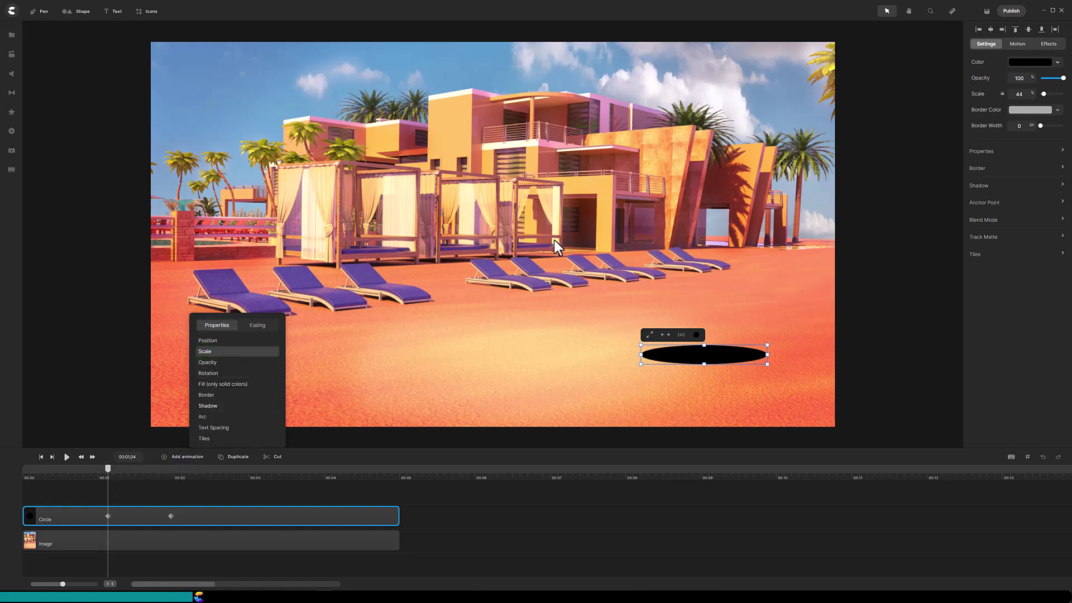
click(976, 96)
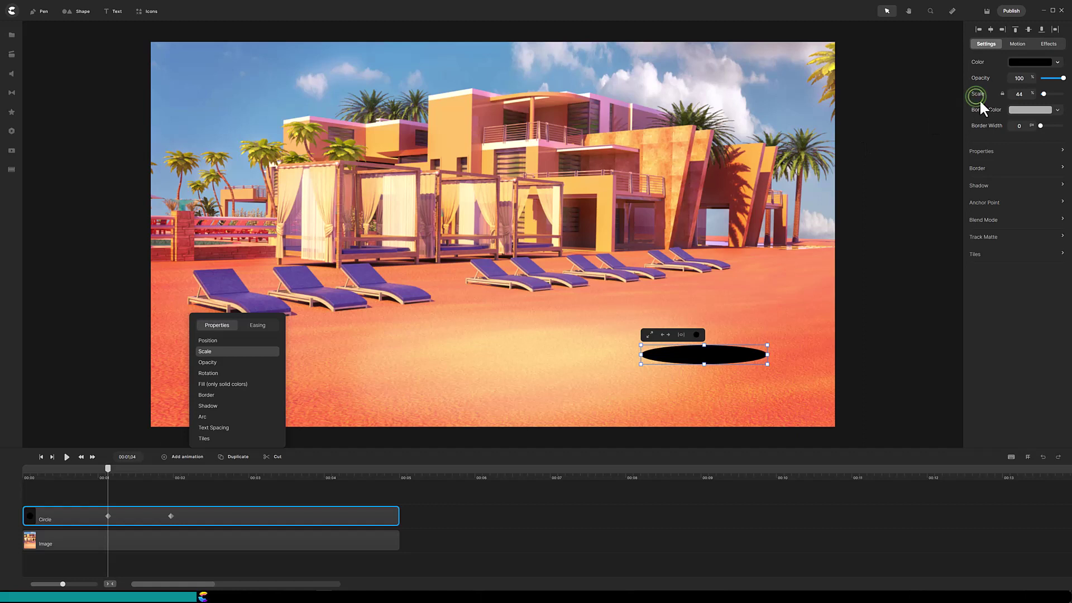
click(1010, 94)
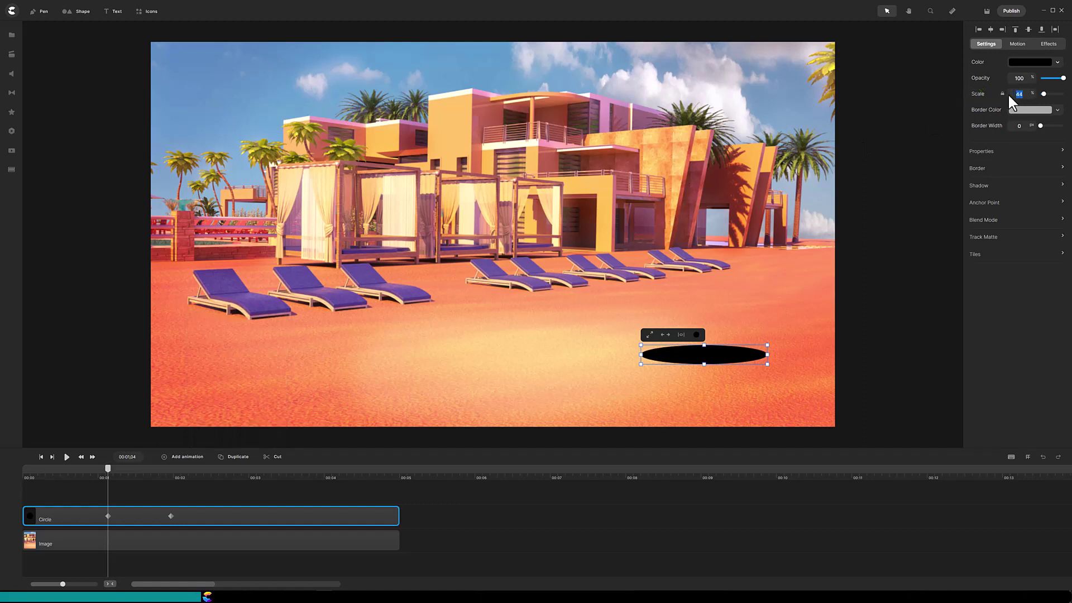
key(Return)
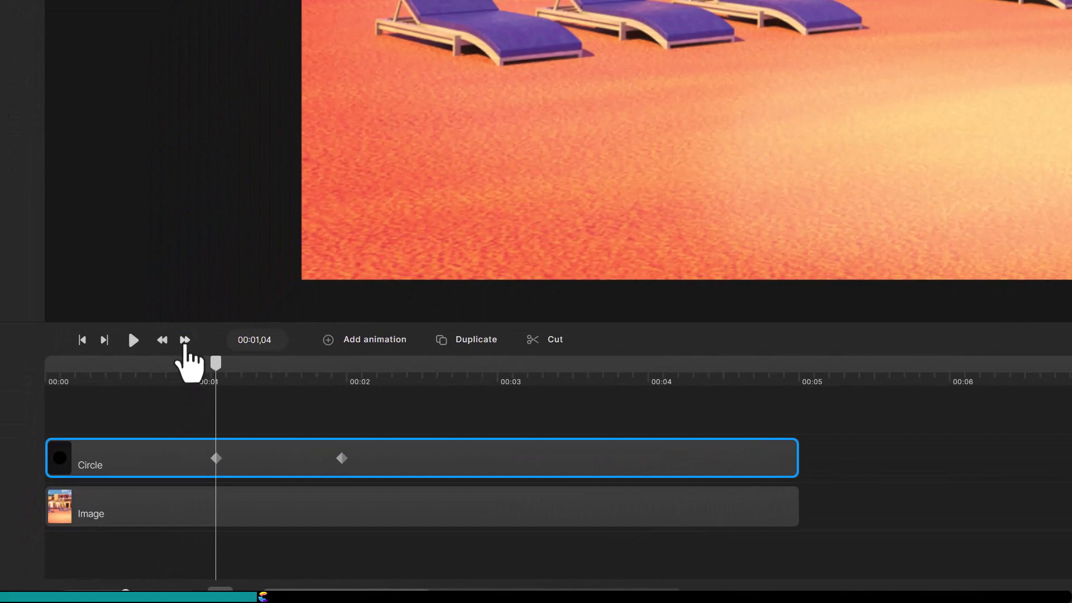
Move the hole's second scale keyframe earlier to 00:01,16
click(185, 339)
click(185, 340)
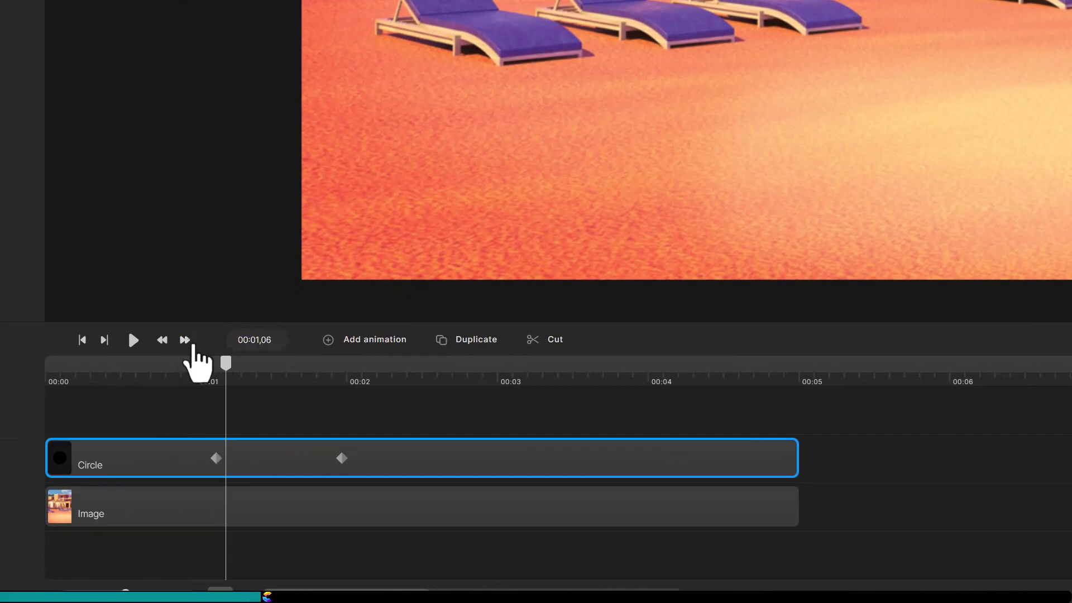
drag(227, 364, 275, 366)
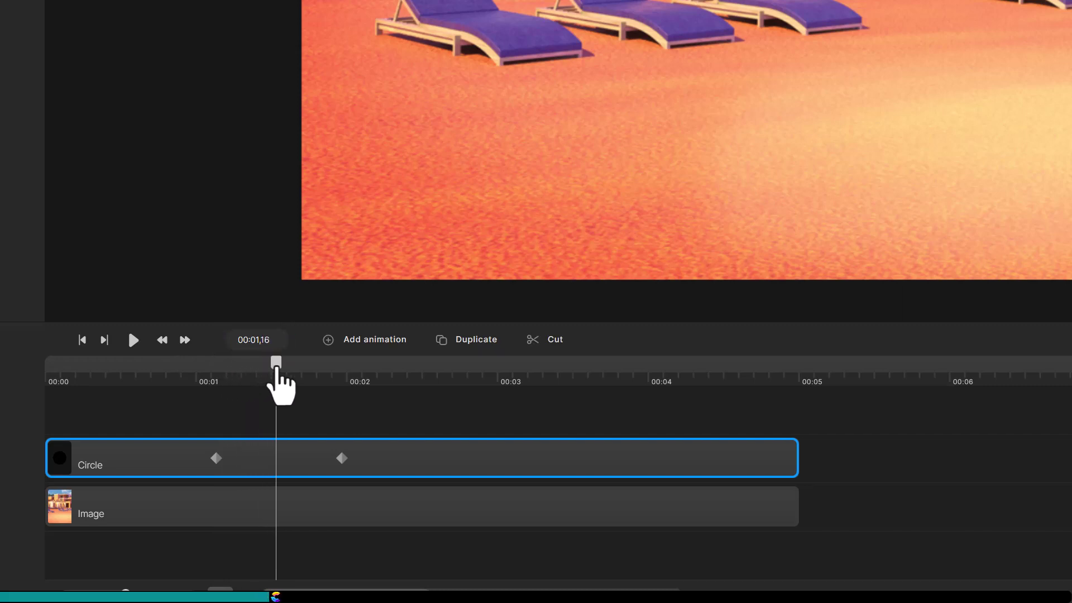
click(343, 459)
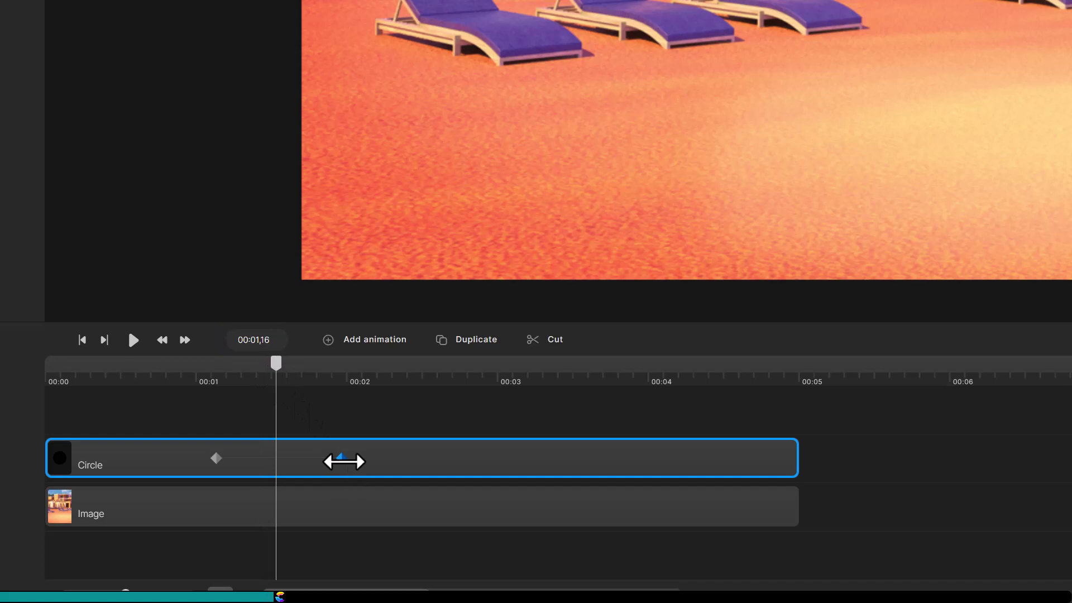
drag(342, 461, 277, 468)
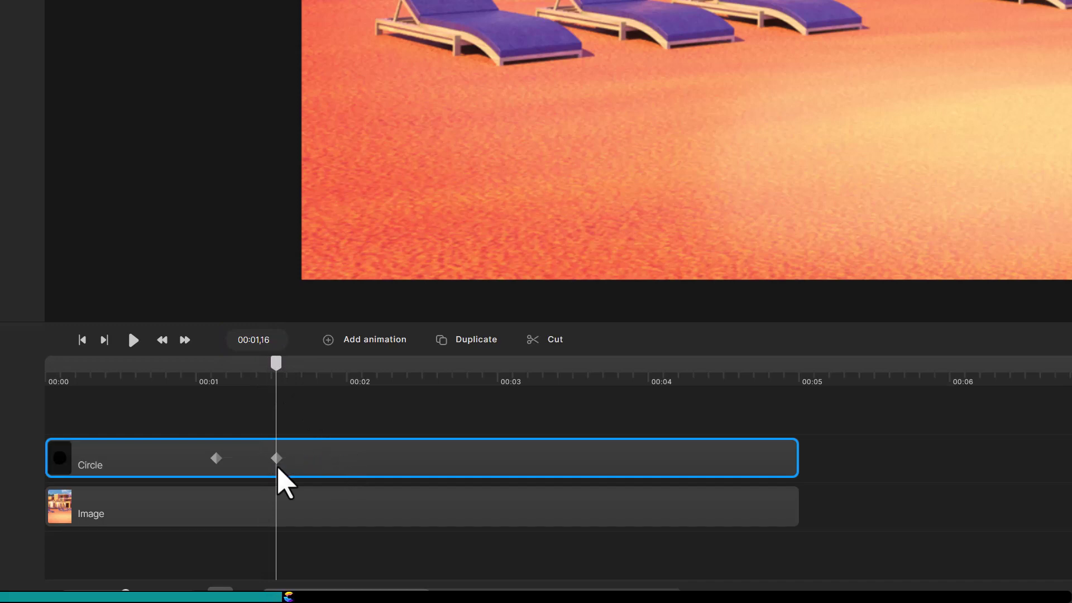
Add a second Scale animation at 00:01,27 and pull its last keyframe toward 00:02,03
click(330, 382)
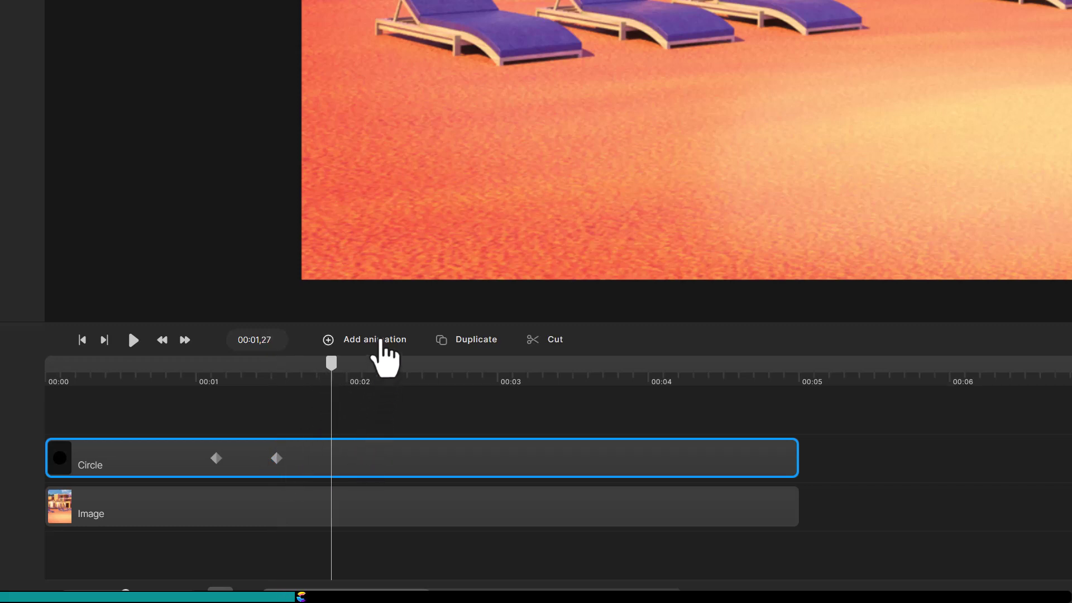
click(381, 340)
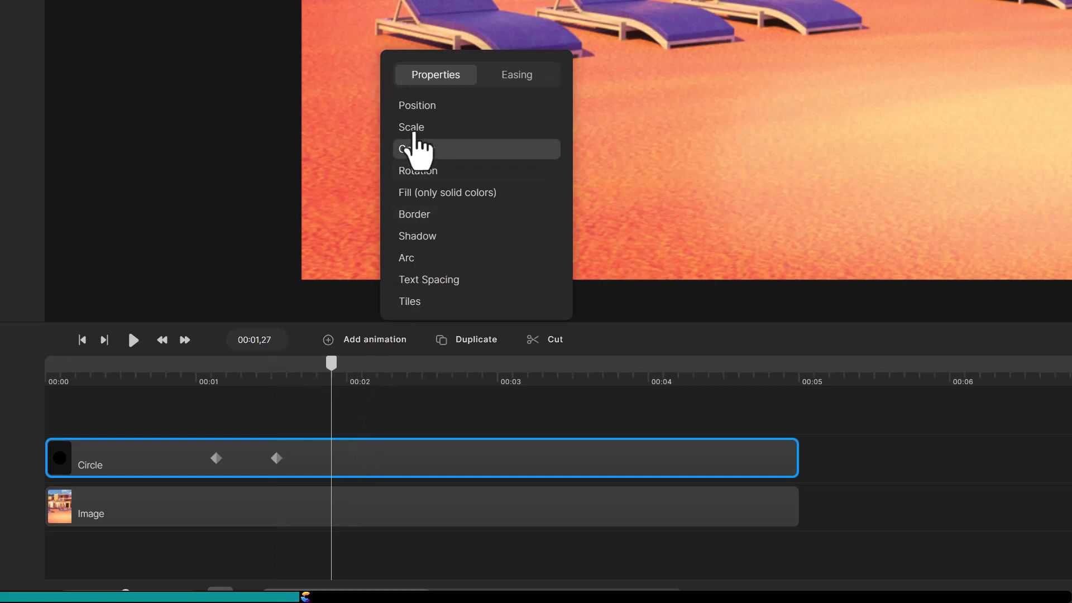
click(414, 130)
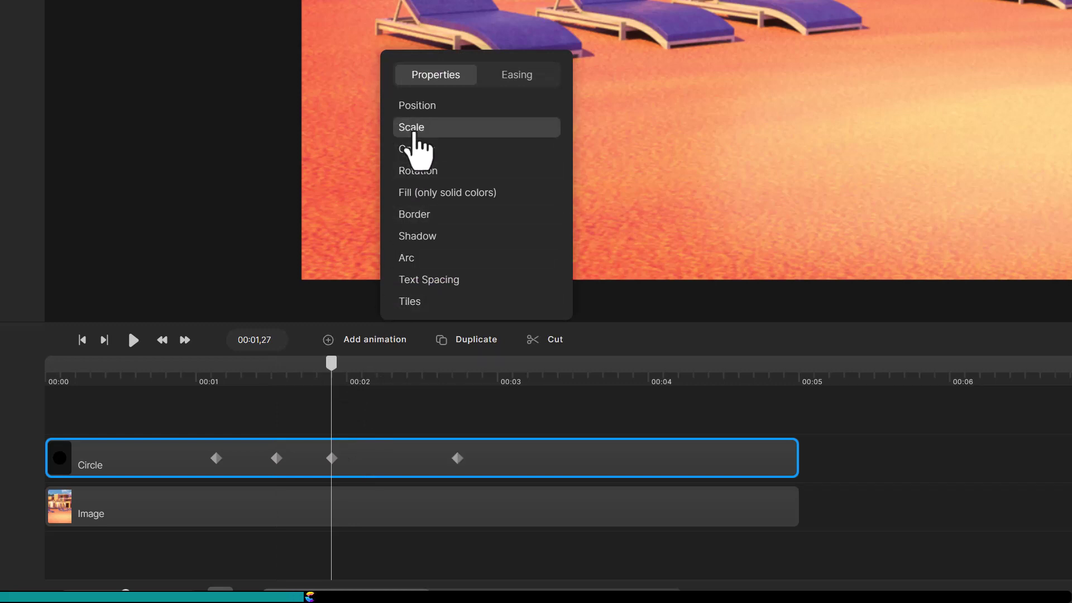
click(184, 340)
click(185, 340)
click(184, 340)
click(184, 340)
click(185, 340)
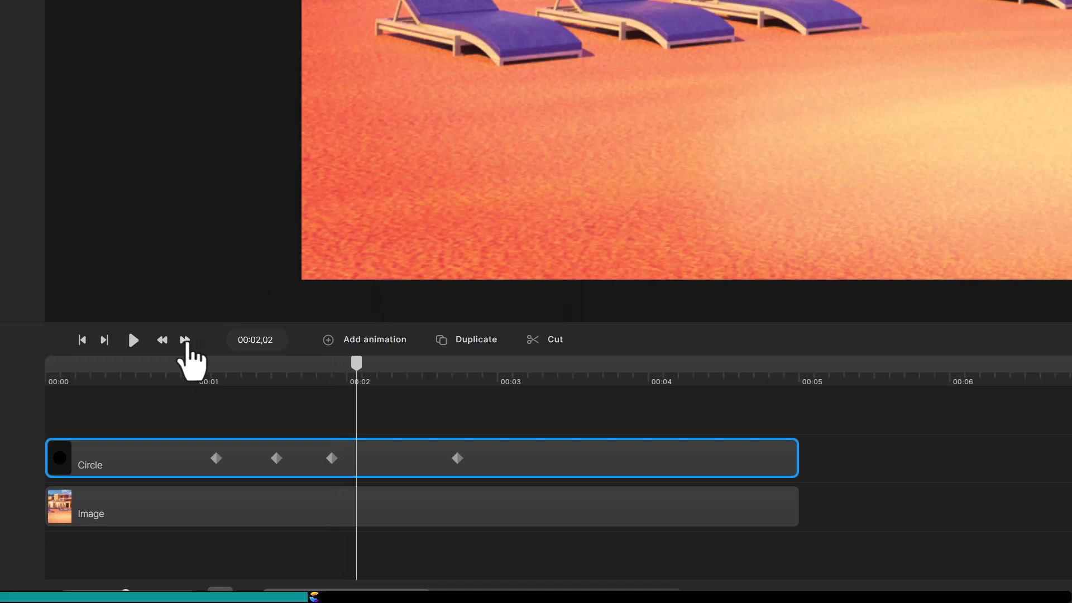
click(185, 339)
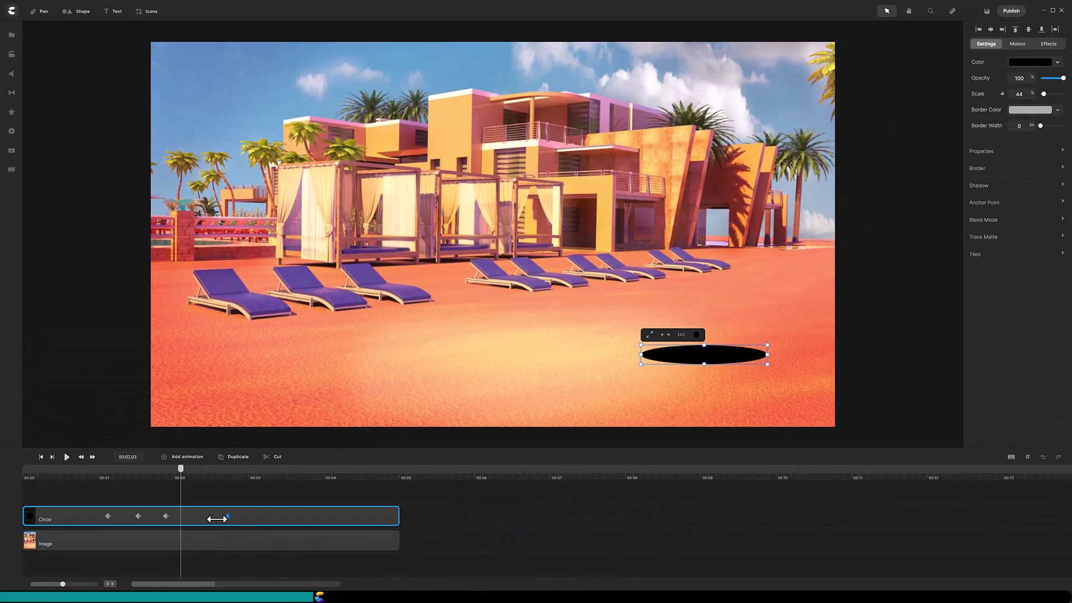
drag(400, 473, 327, 472)
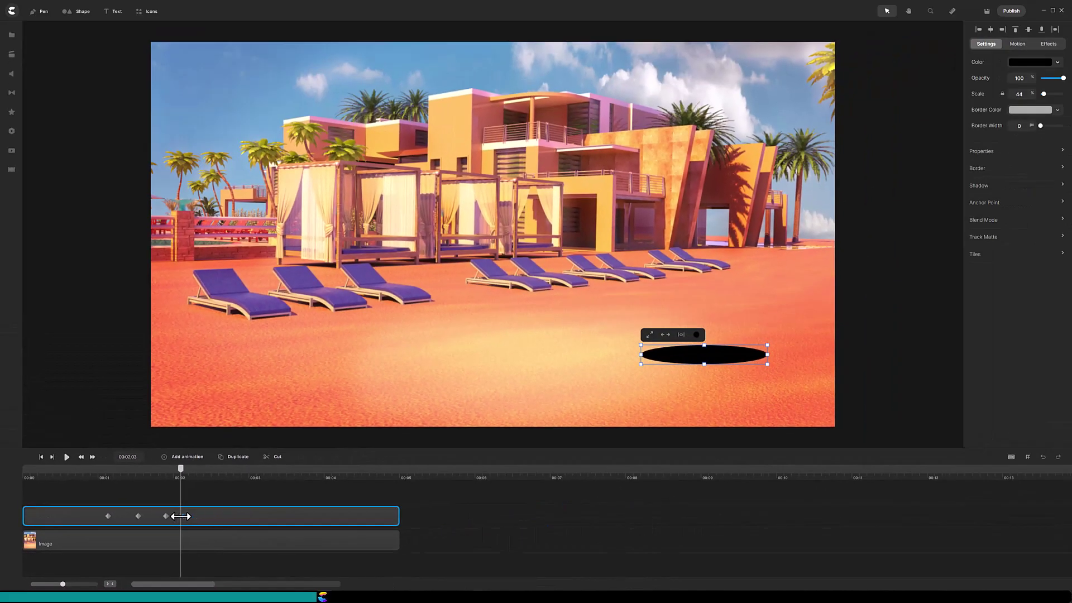
Place the last keyframe at 00:02,03 and set its scale to 0
drag(181, 516, 181, 516)
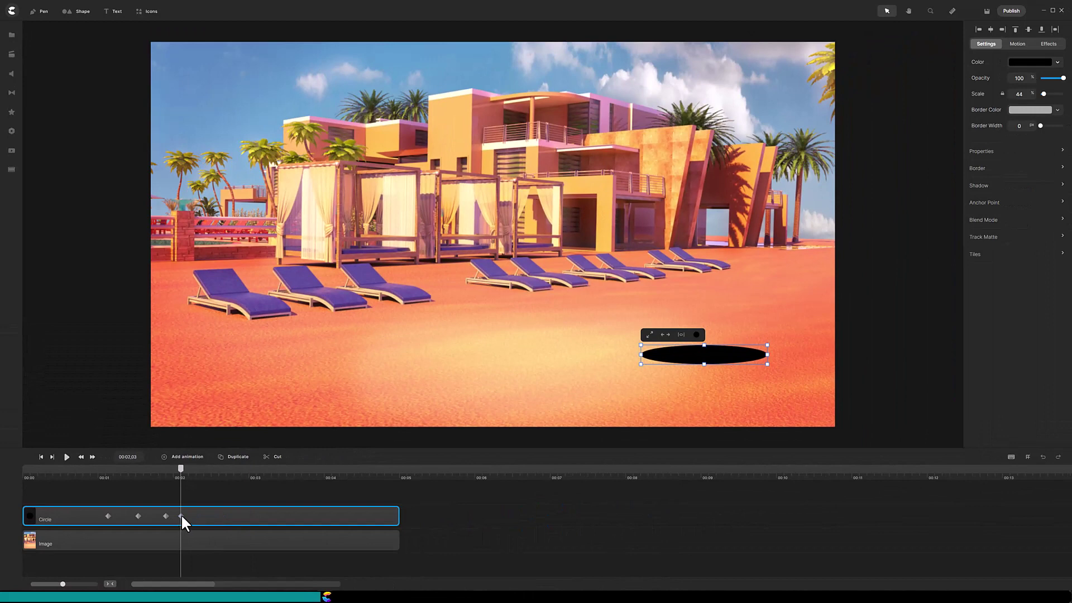
double_click(1025, 95)
key(Return)
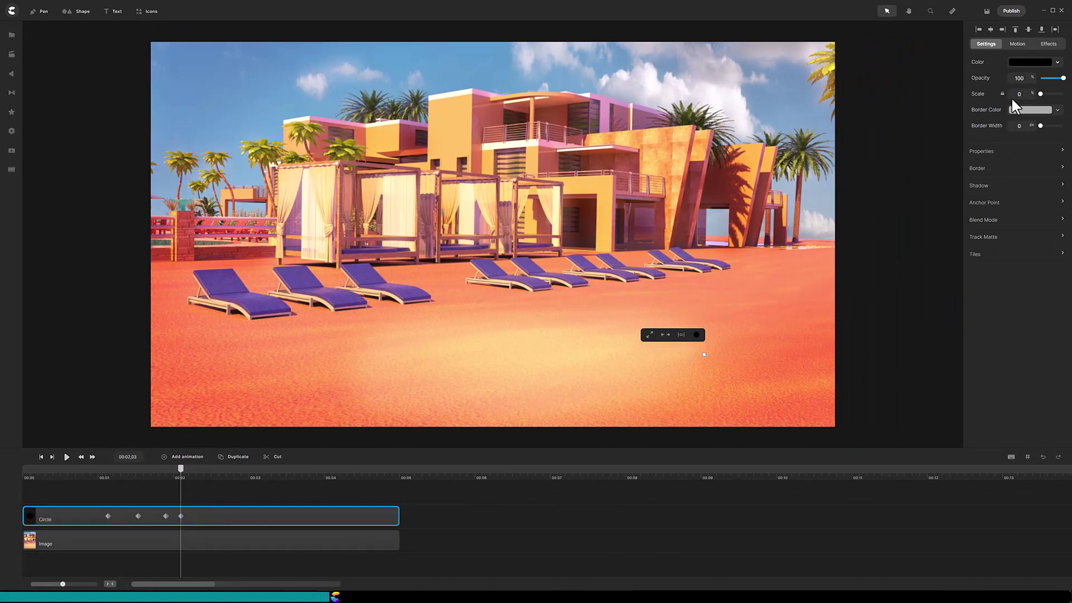
Play the animation from the start to check the hole, then scrub back to about 1.20 seconds
click(41, 457)
click(66, 456)
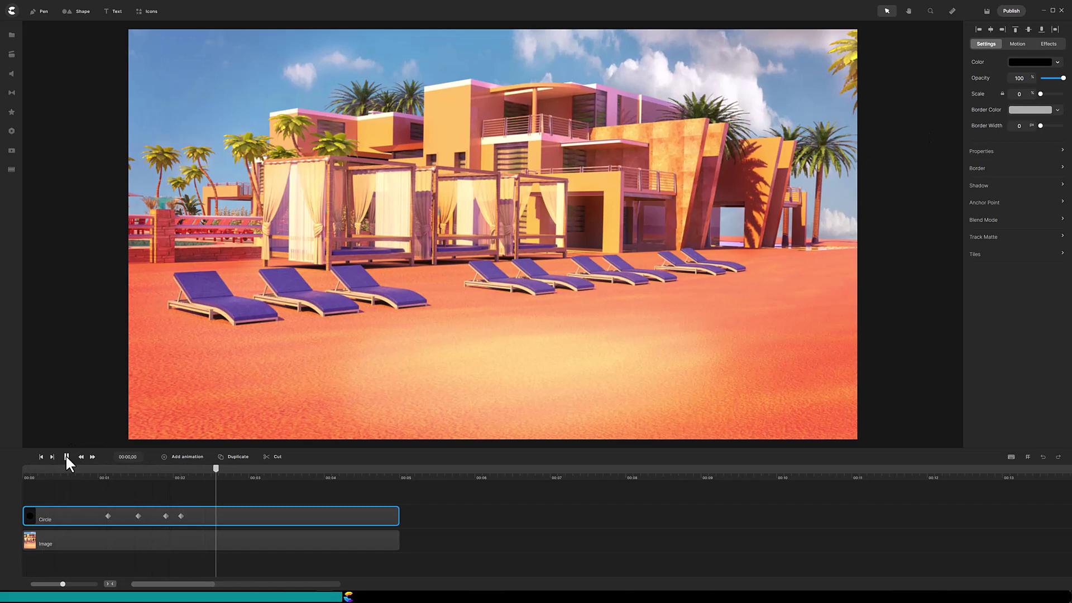
click(66, 457)
drag(267, 475, 148, 476)
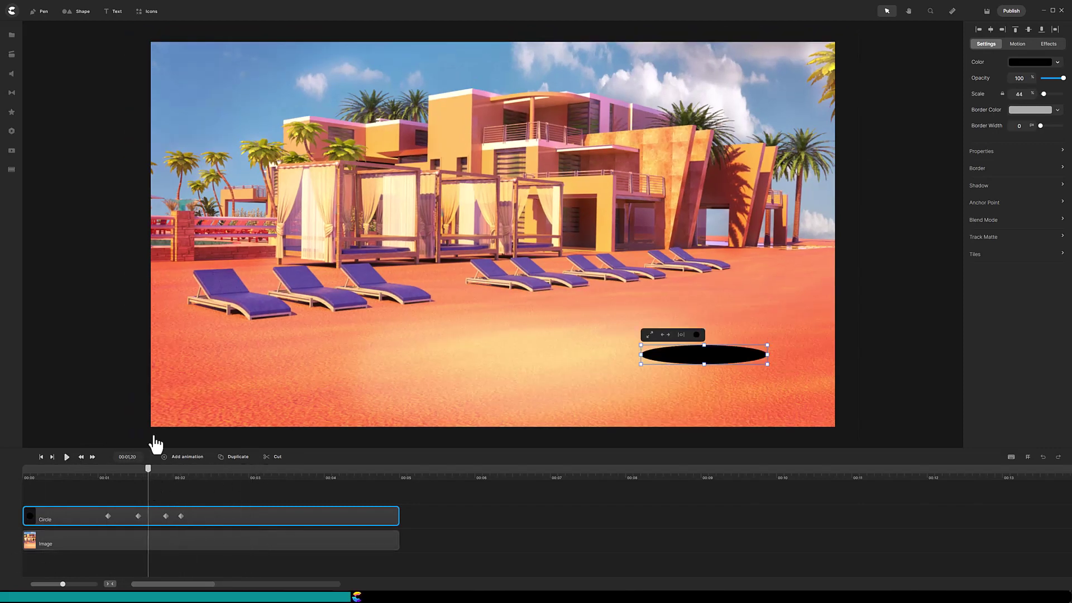
Add the 3D character Jack with the Idle action and lengthen his clip
click(11, 54)
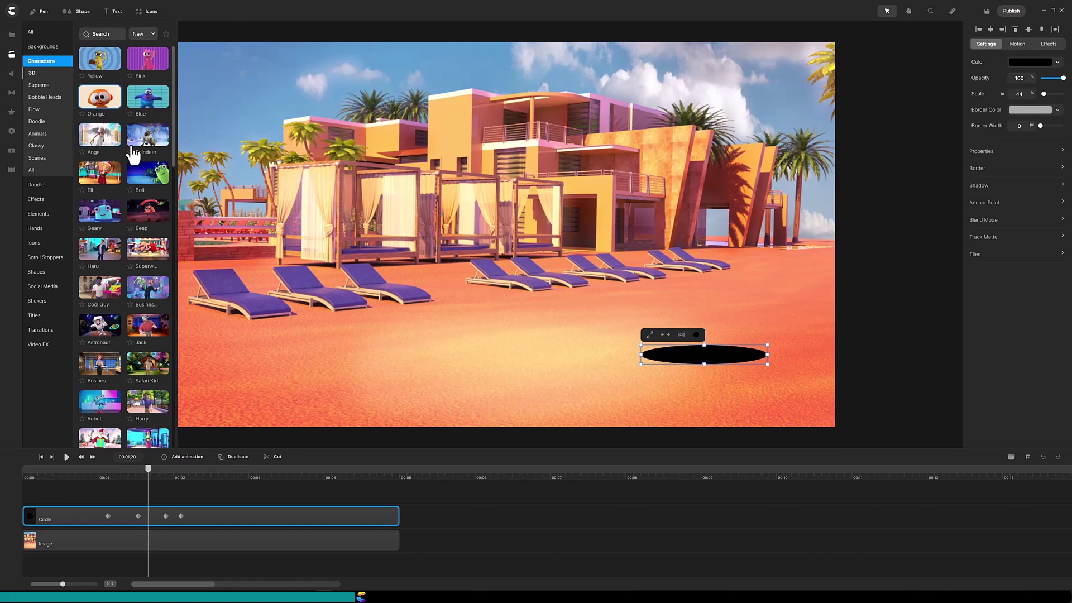
drag(147, 325, 449, 262)
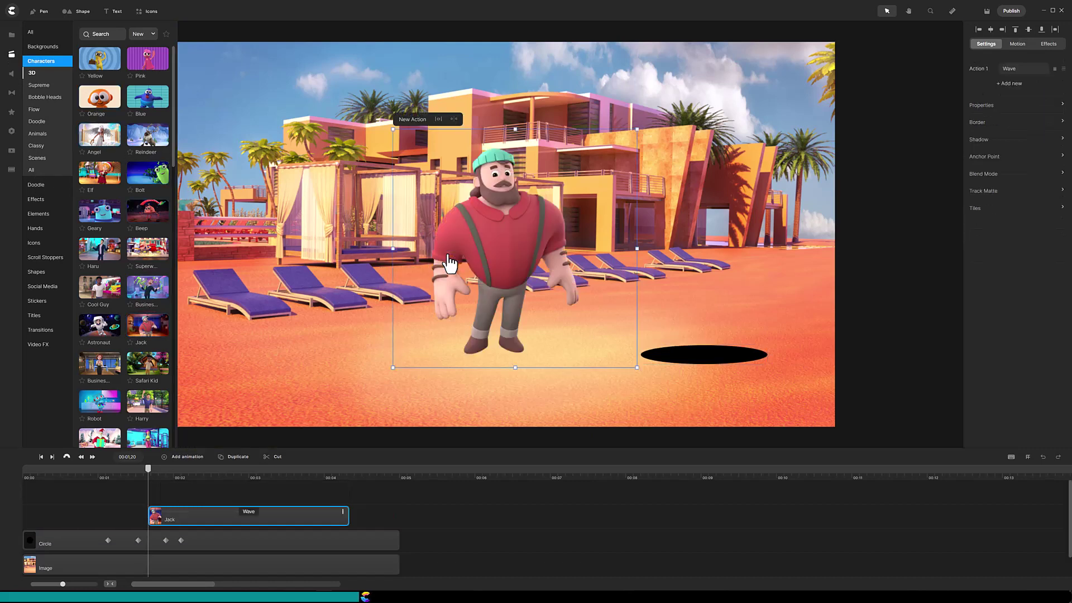
click(1007, 69)
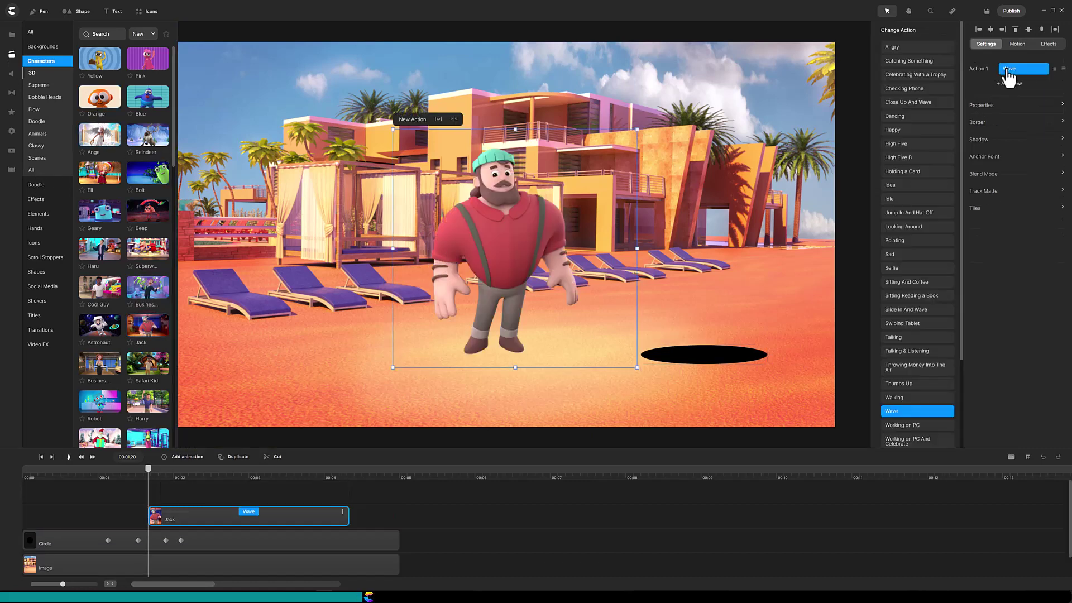
click(893, 200)
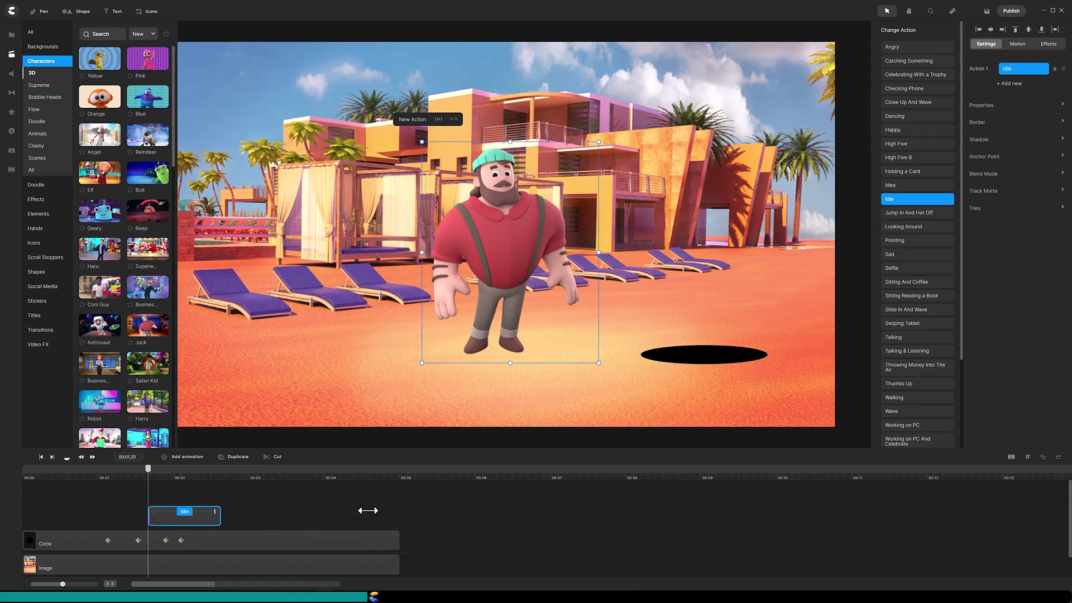
drag(220, 516, 393, 504)
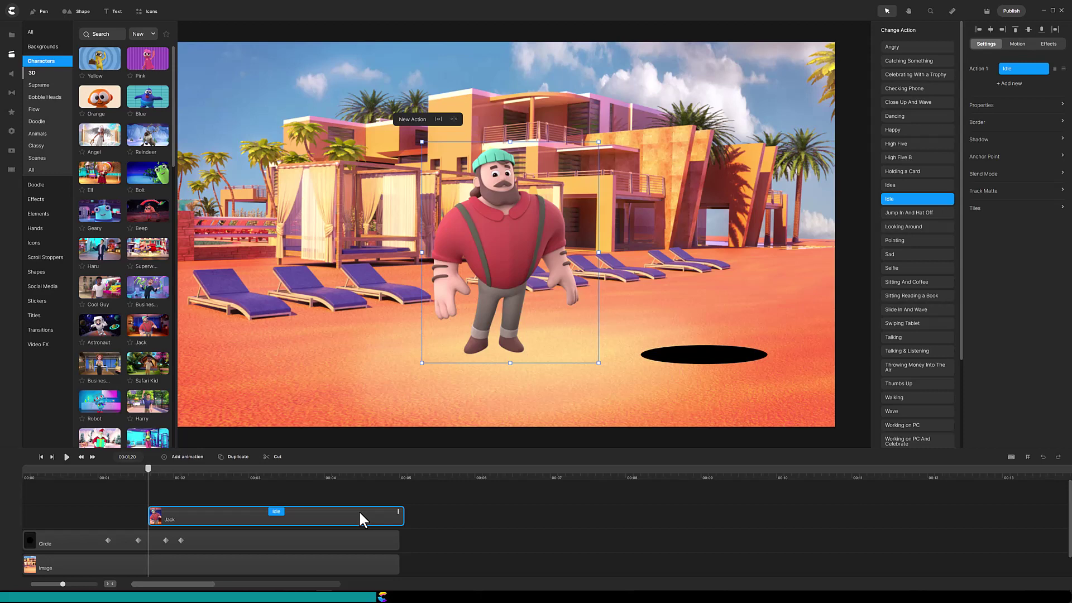
Move Jack onto the black hole, shrink him slightly, and start his clip near 0.7 seconds
drag(537, 226, 674, 299)
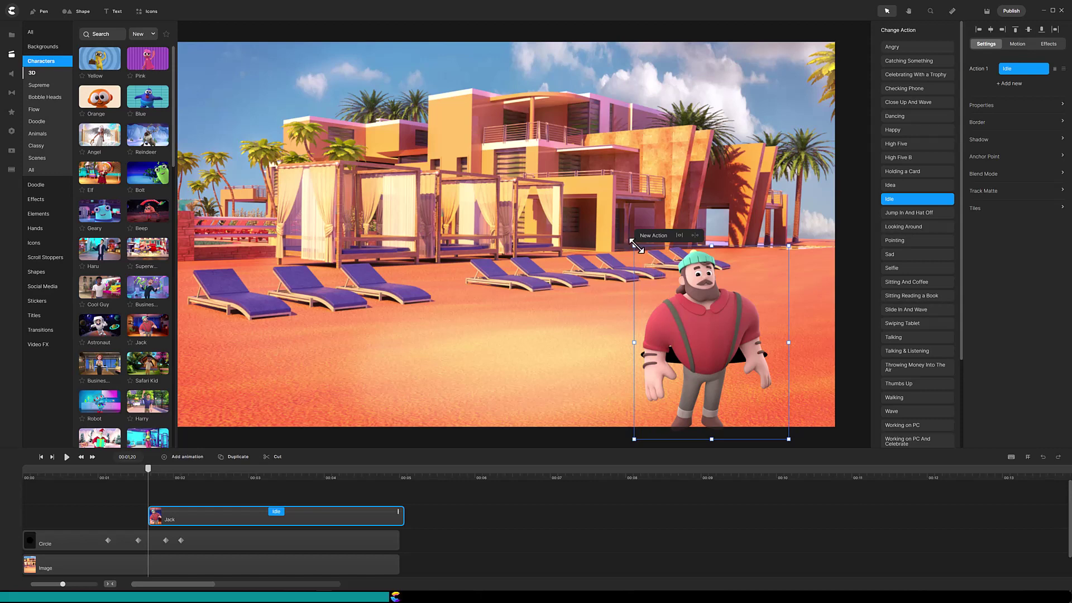
drag(635, 244, 640, 254)
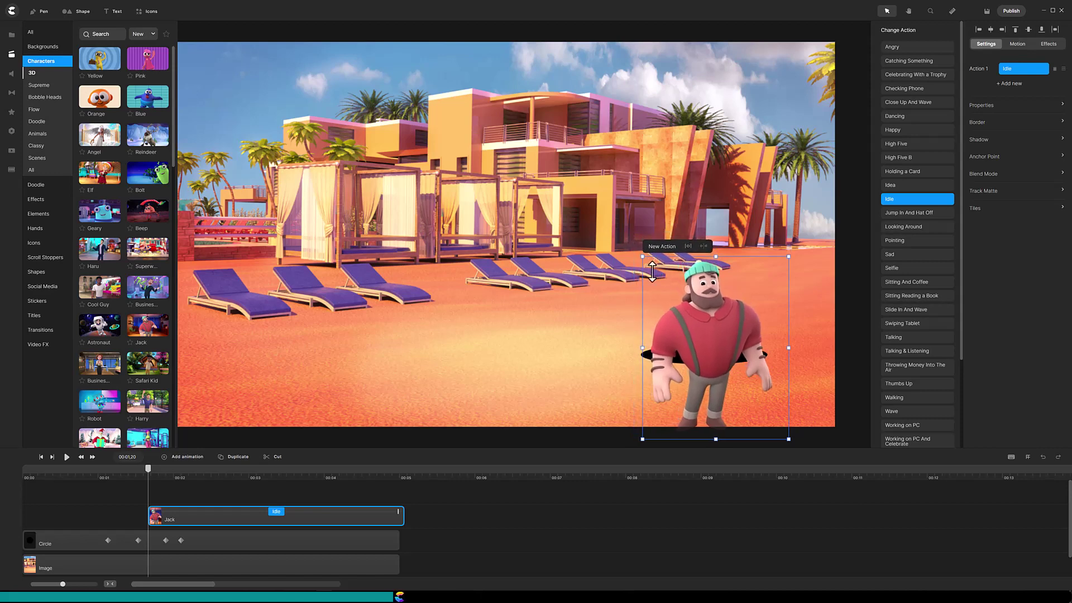
drag(691, 311, 687, 310)
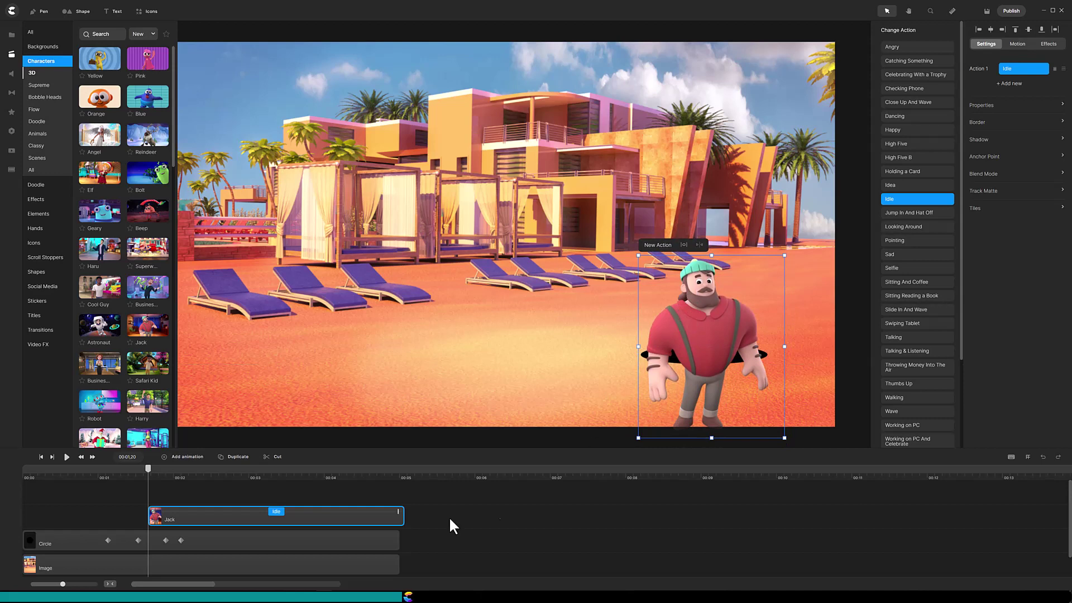
drag(347, 513, 280, 514)
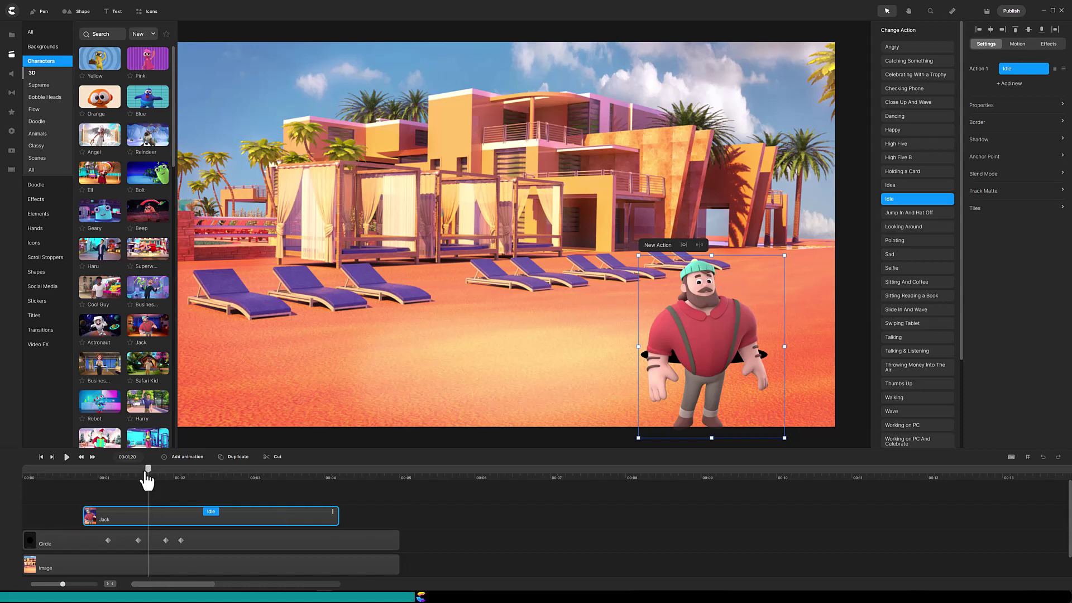
Animate Jack's position from below the hole at 00:01,12 up onto the sand by about 2.05 seconds
drag(147, 476, 128, 491)
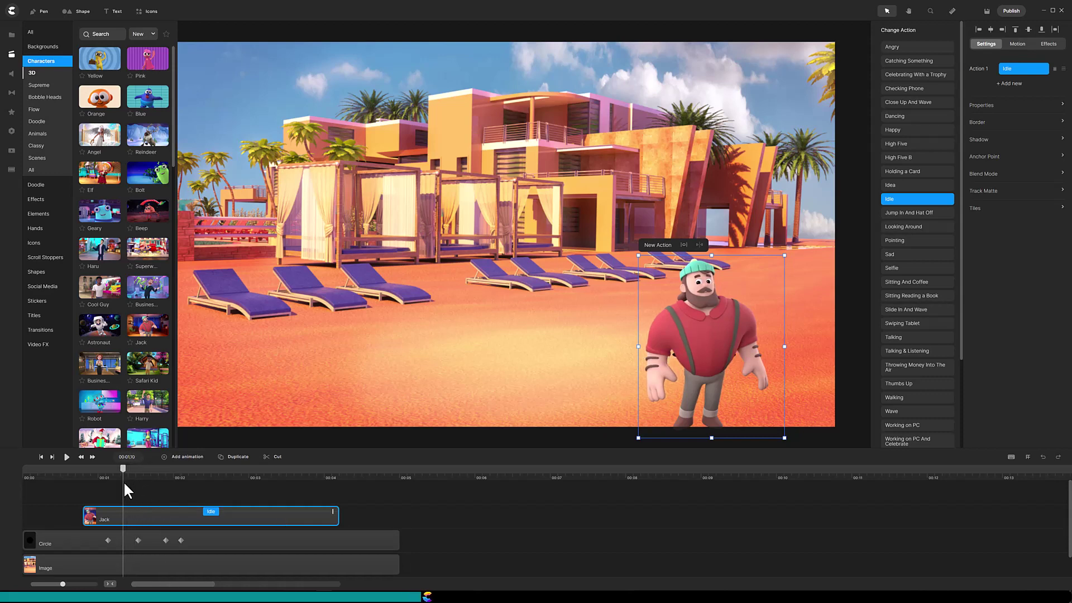
click(186, 458)
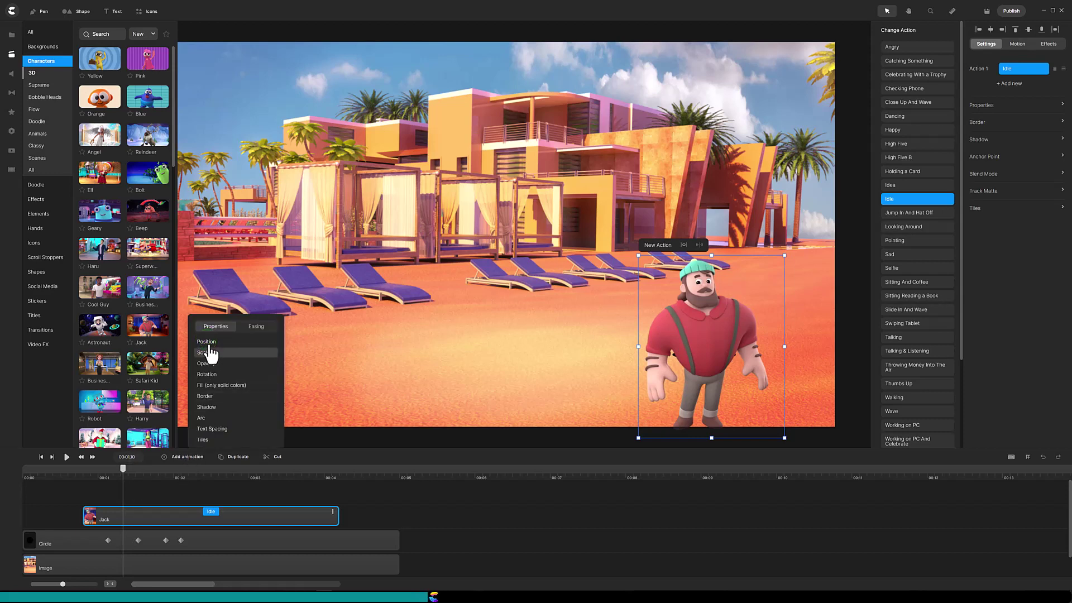
click(210, 343)
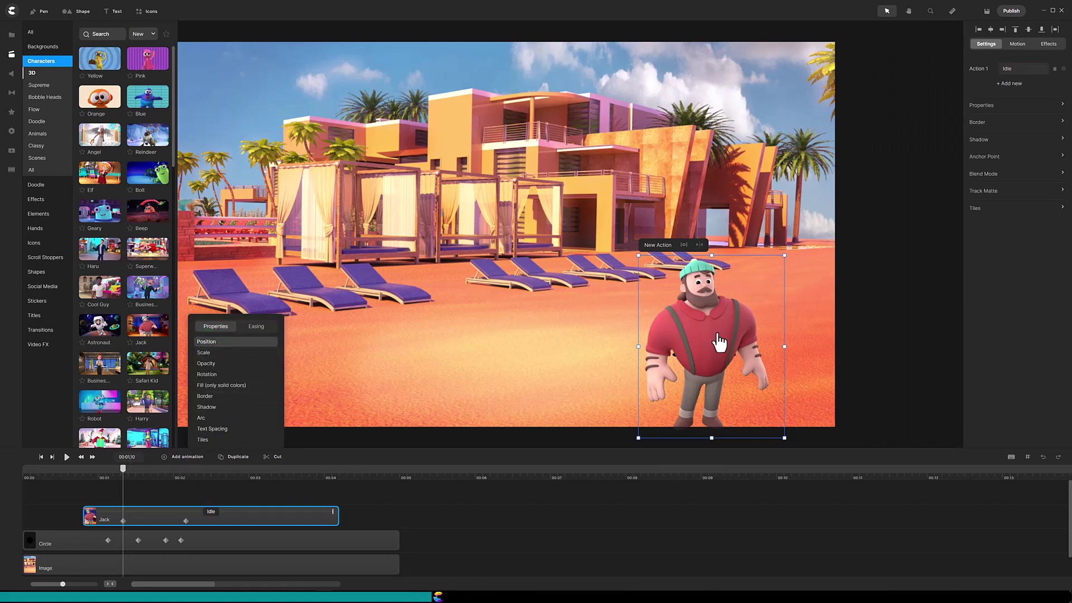
drag(710, 361, 711, 435)
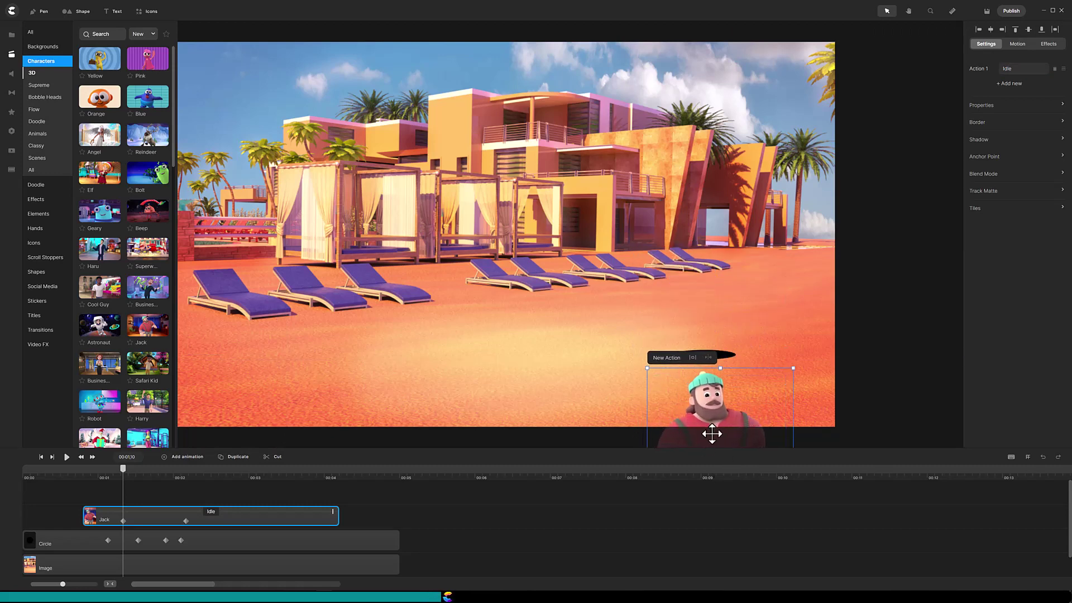
click(185, 521)
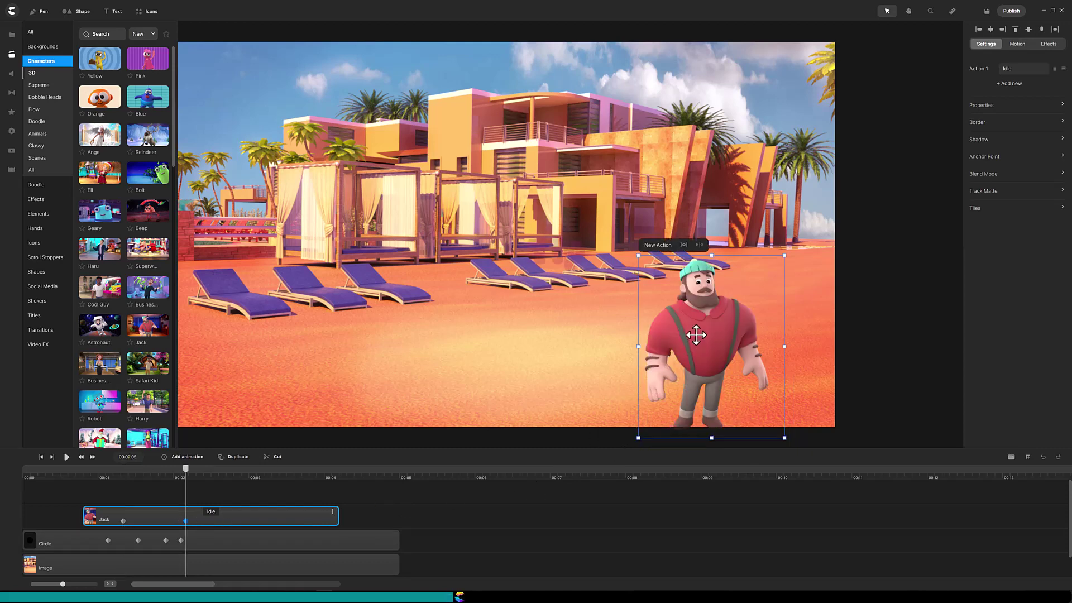
drag(695, 354, 690, 251)
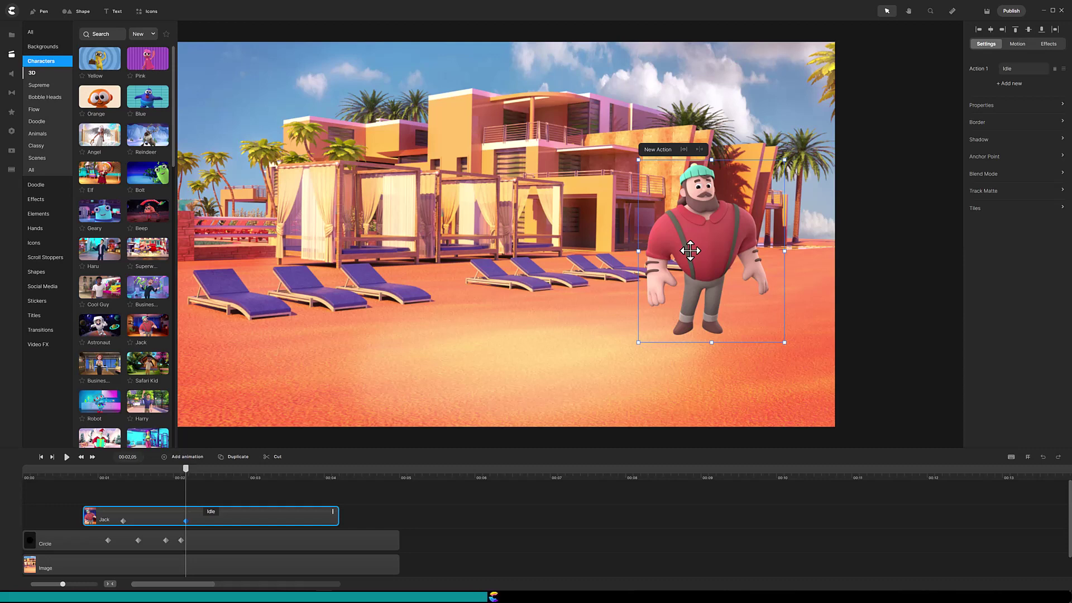
Shift the Circle's closing keyframes later so the hole stays open until Jack emerges
click(172, 540)
click(193, 535)
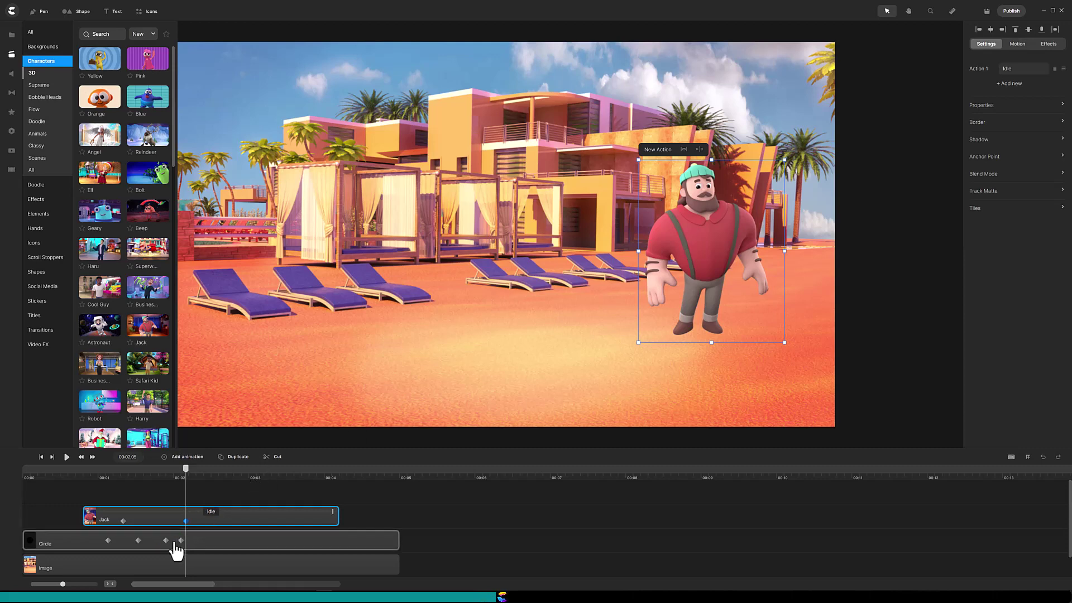
drag(177, 541, 204, 544)
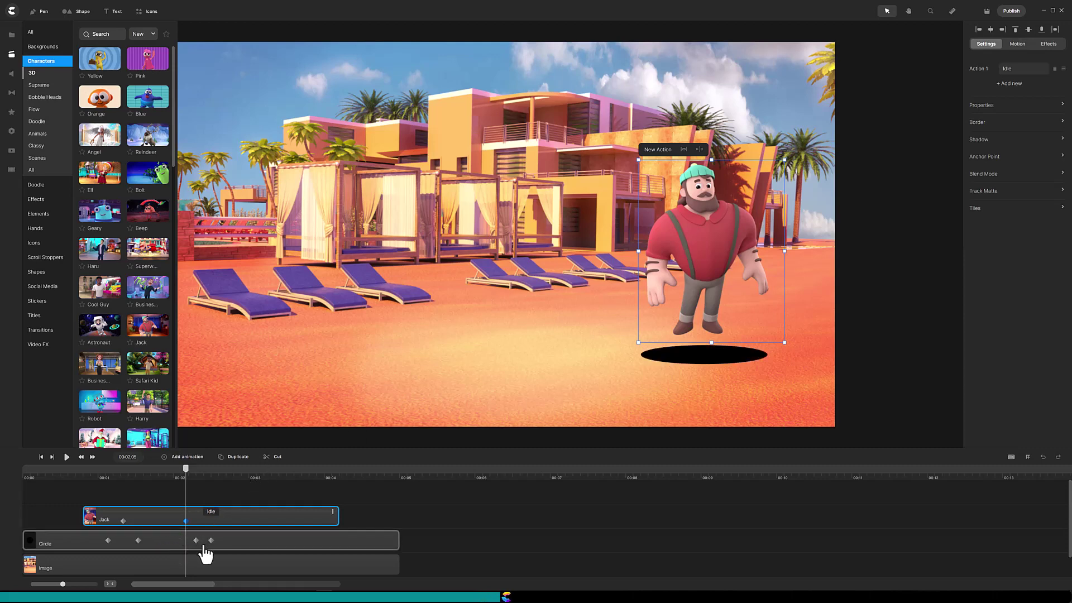
click(205, 546)
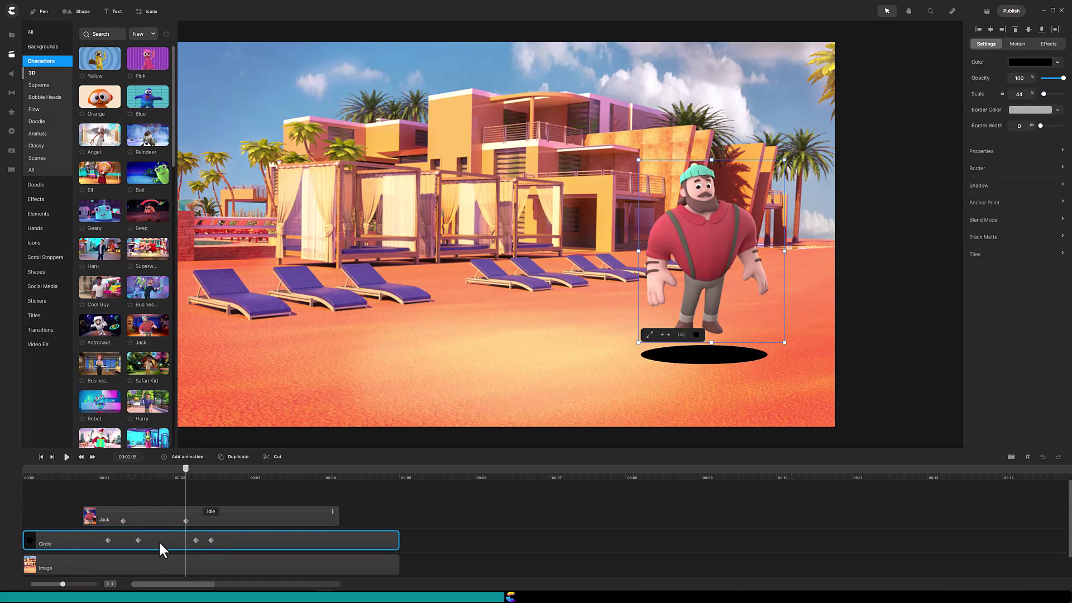
Add a second Position animation to Jack, four frames later dropping him onto the sand
click(185, 521)
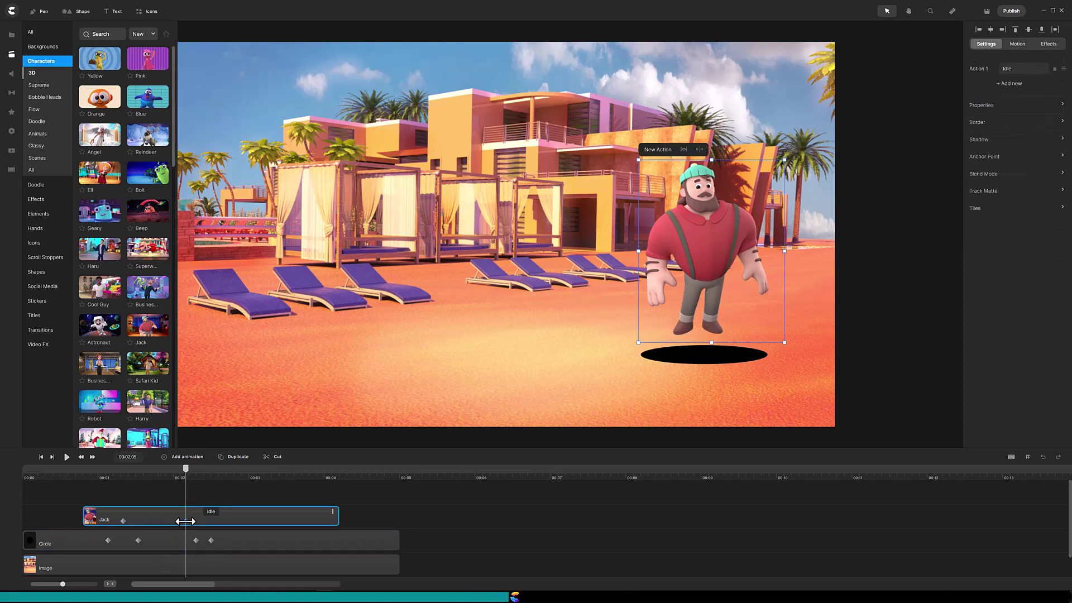
click(187, 461)
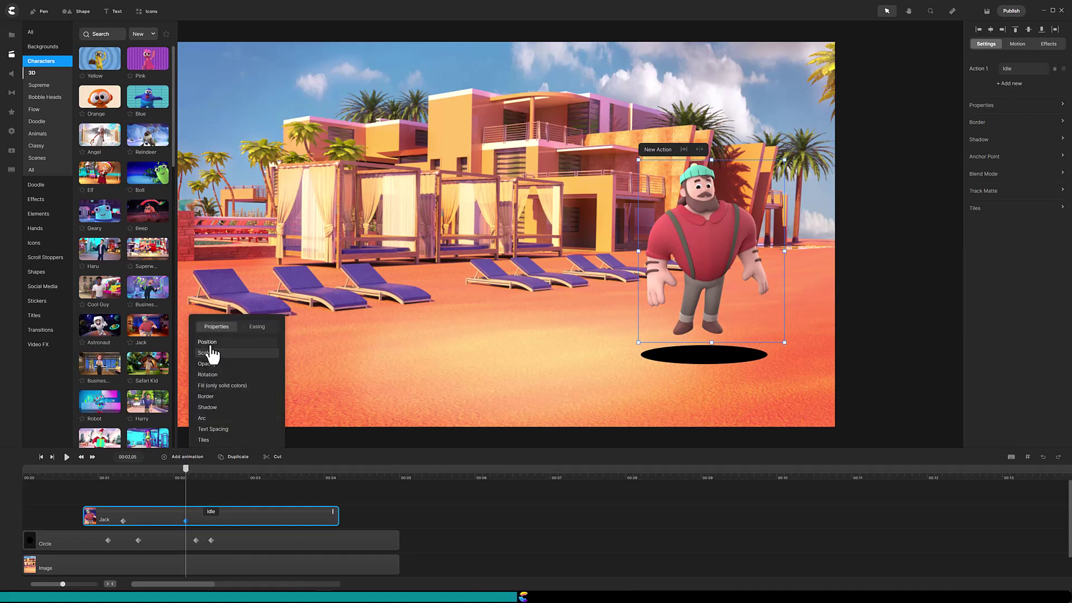
click(93, 457)
click(93, 457)
click(93, 457)
click(92, 457)
click(93, 457)
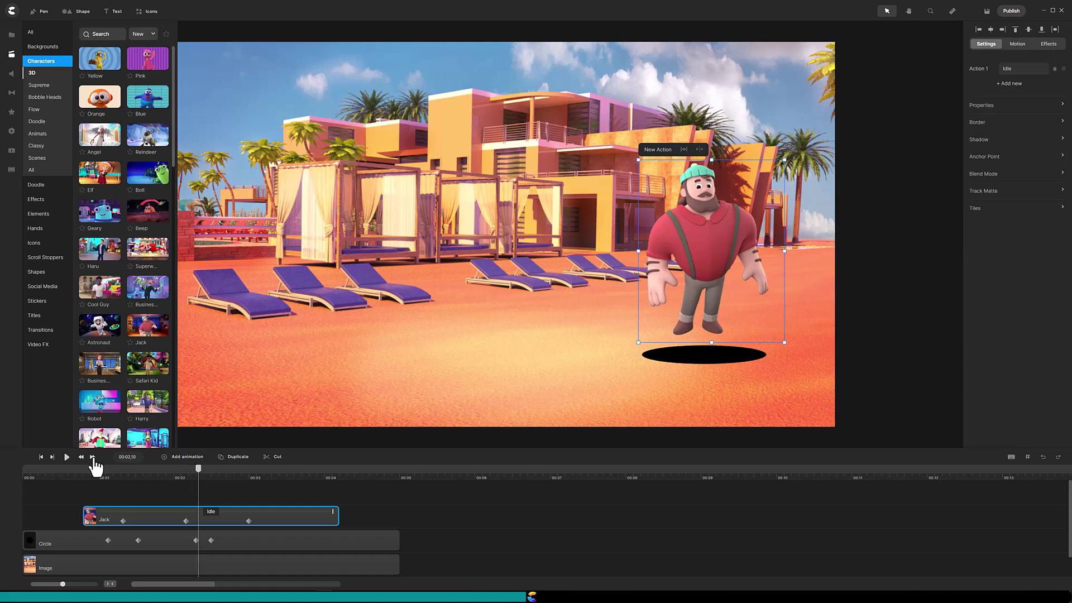
click(92, 457)
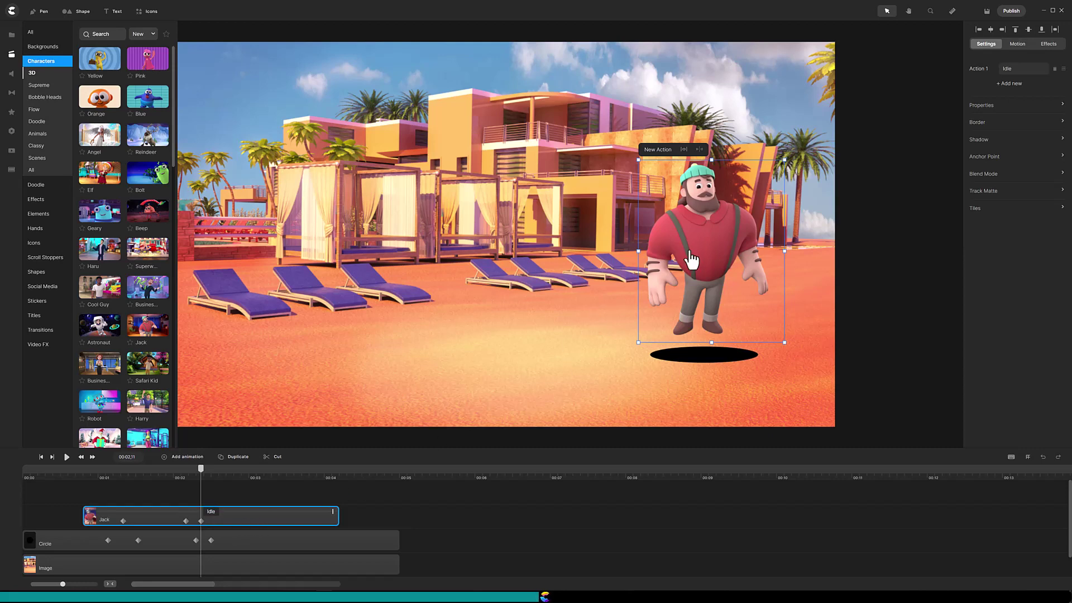
drag(700, 255, 703, 285)
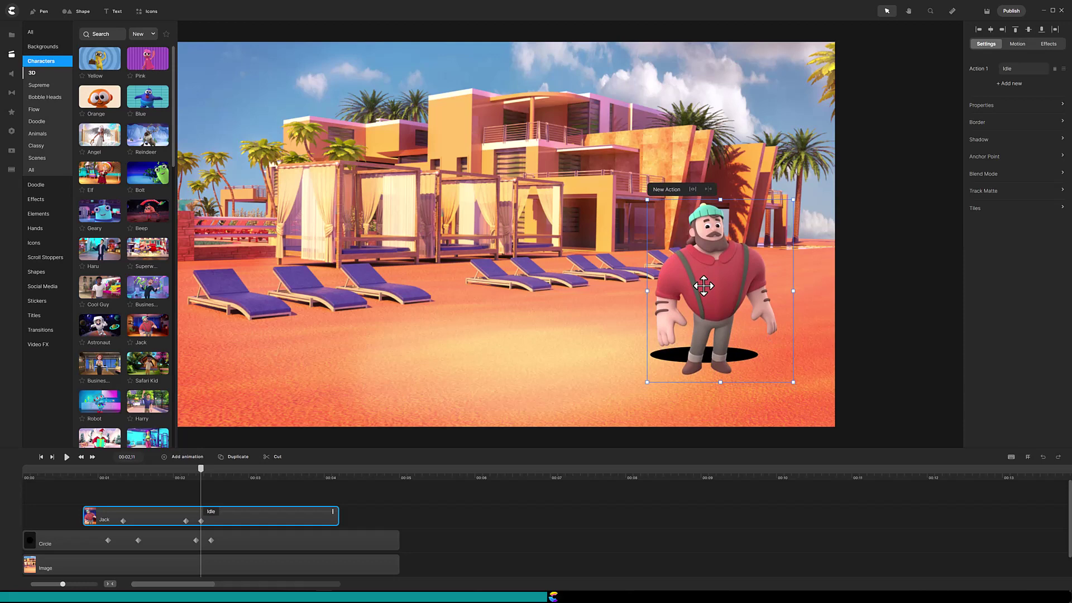
Move the hole's closing keyframes earlier and fine-tune when it closes
drag(201, 479, 172, 485)
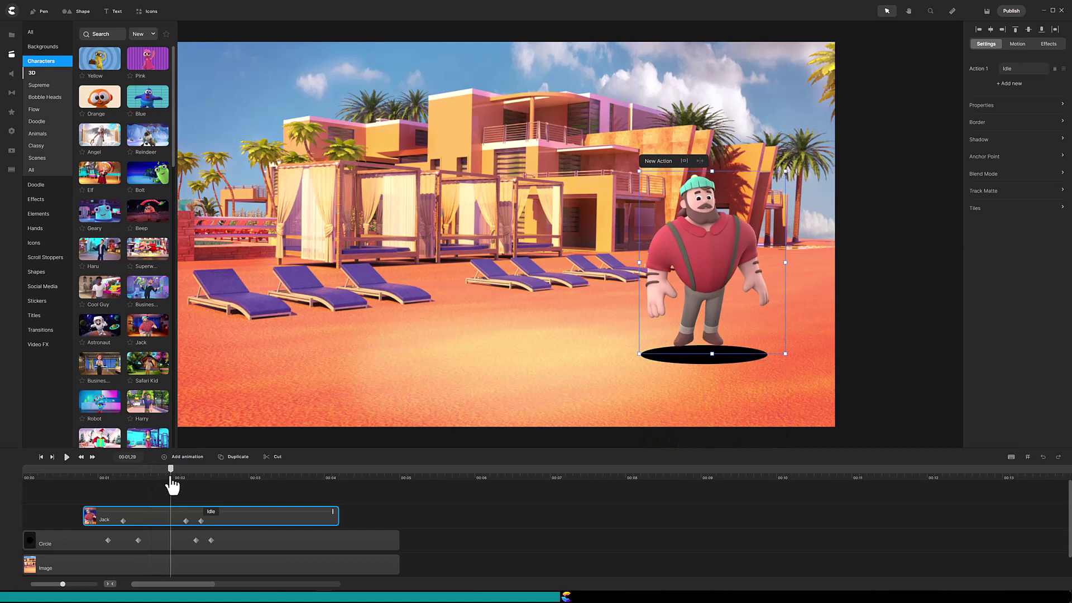
drag(204, 531, 175, 540)
drag(170, 470, 208, 472)
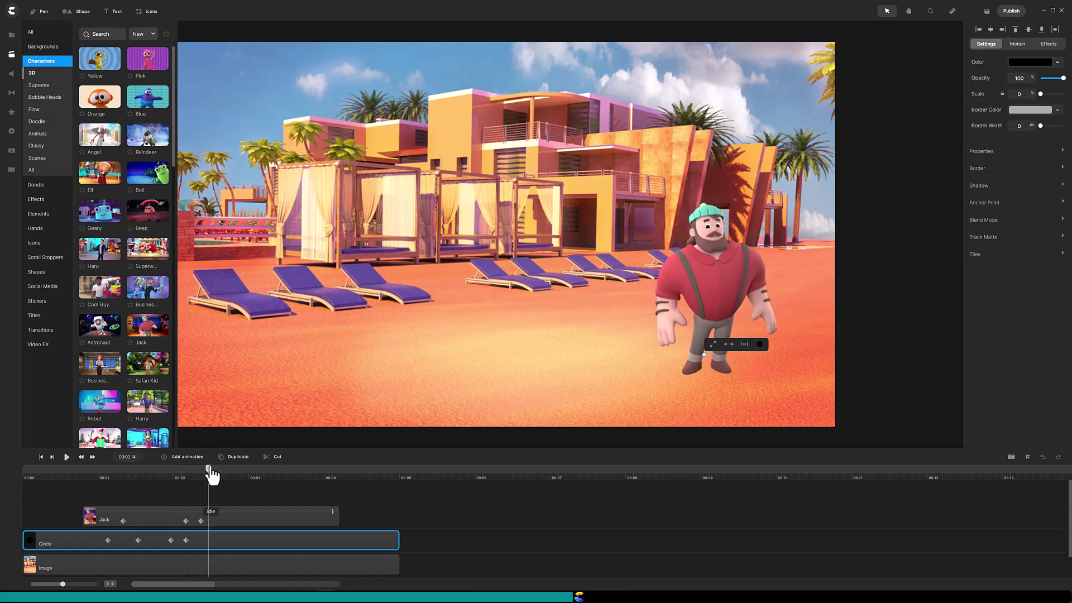
Shorten Idle, append Happy and Dancing actions, and stretch Jack's and the background clips to about 12 seconds
drag(329, 510, 209, 524)
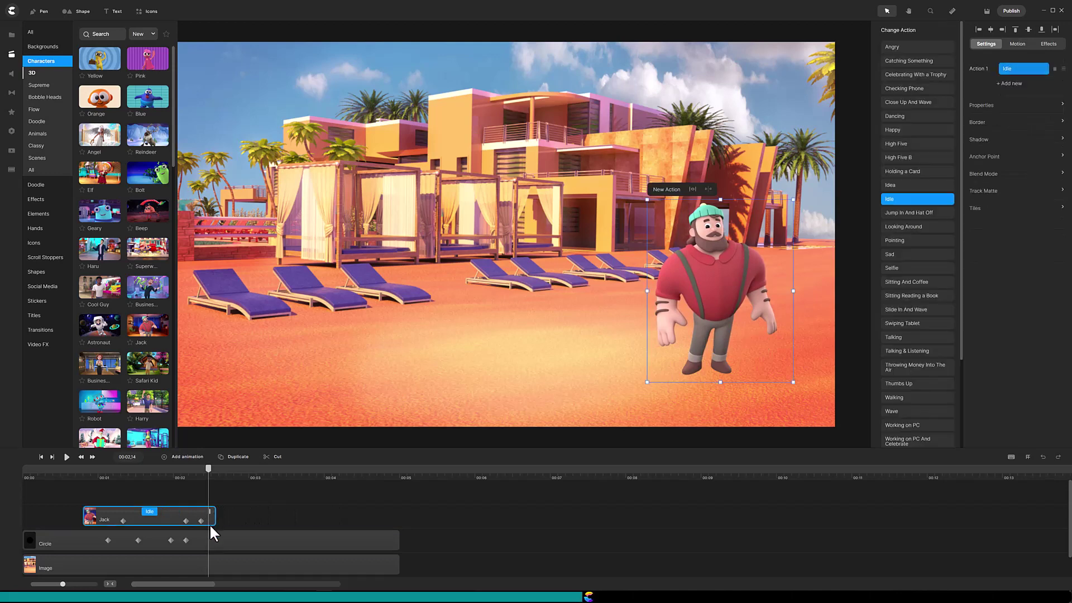
click(1010, 84)
click(1011, 85)
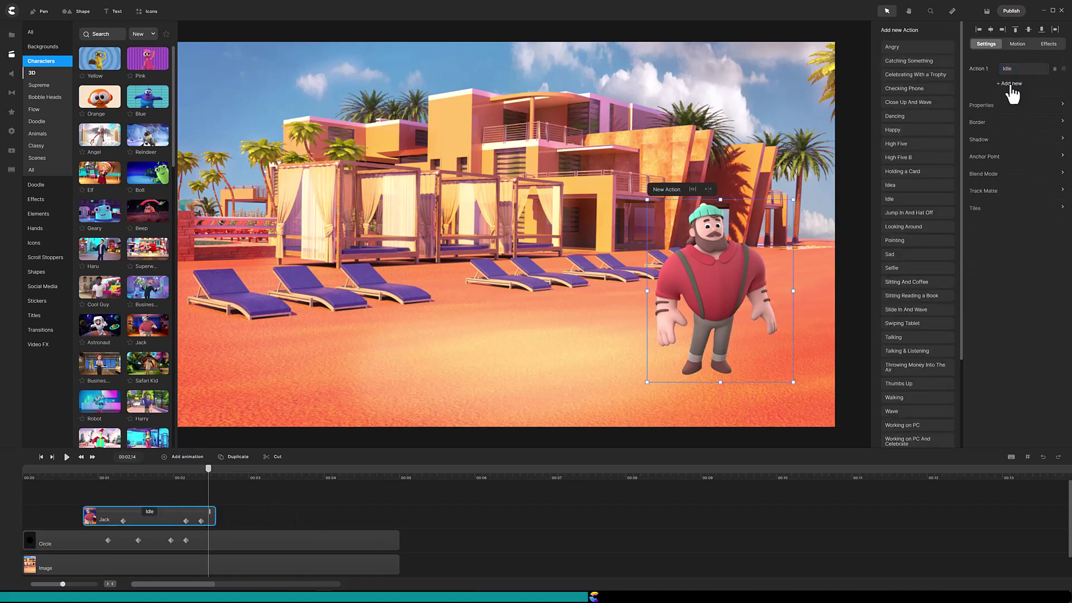
click(896, 130)
click(898, 118)
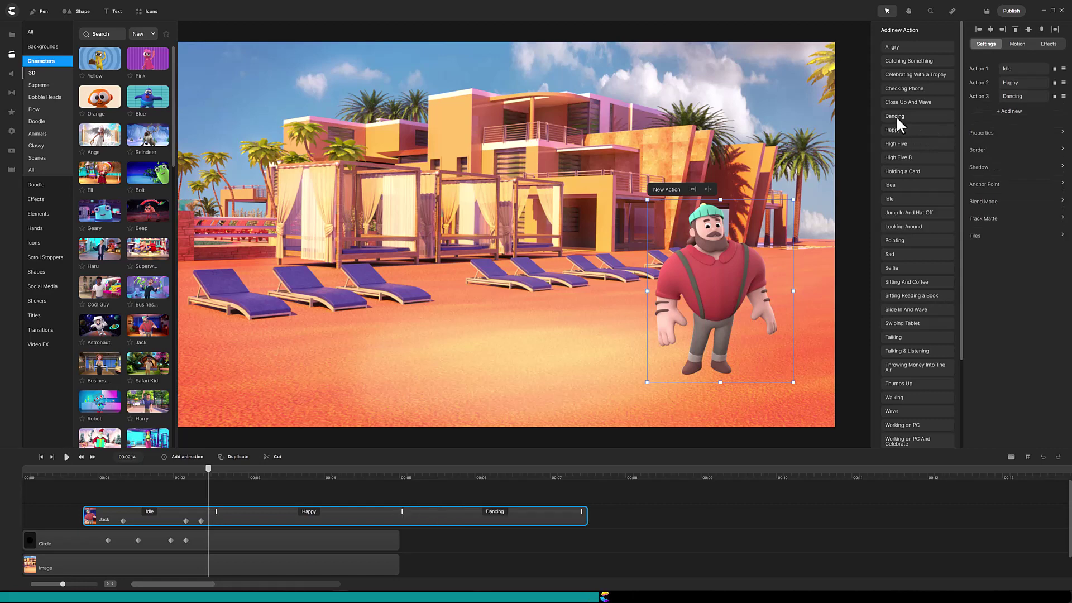
drag(399, 566, 939, 557)
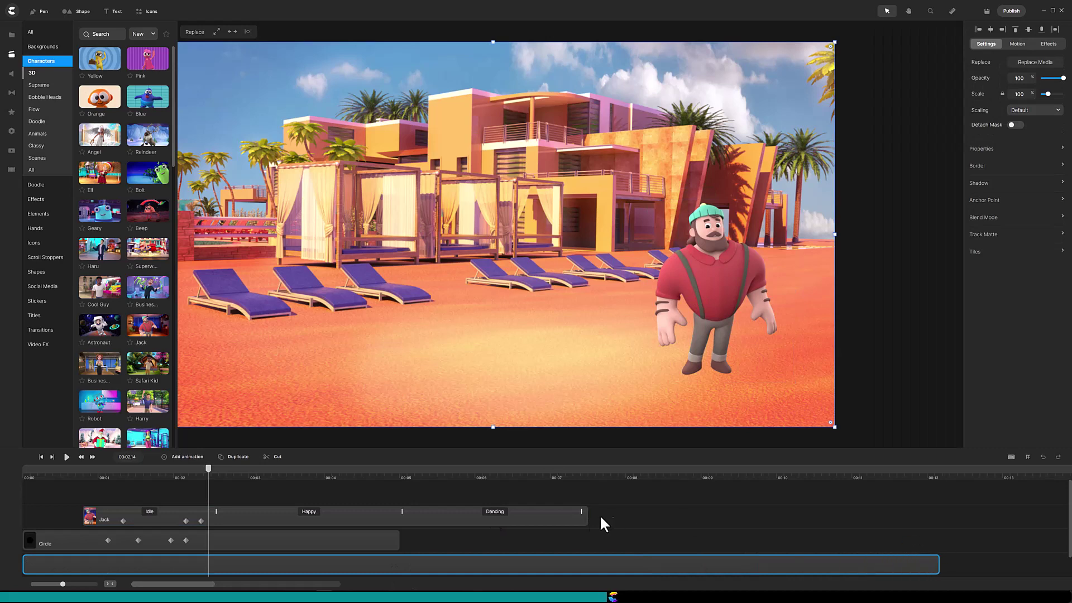
drag(586, 511, 937, 505)
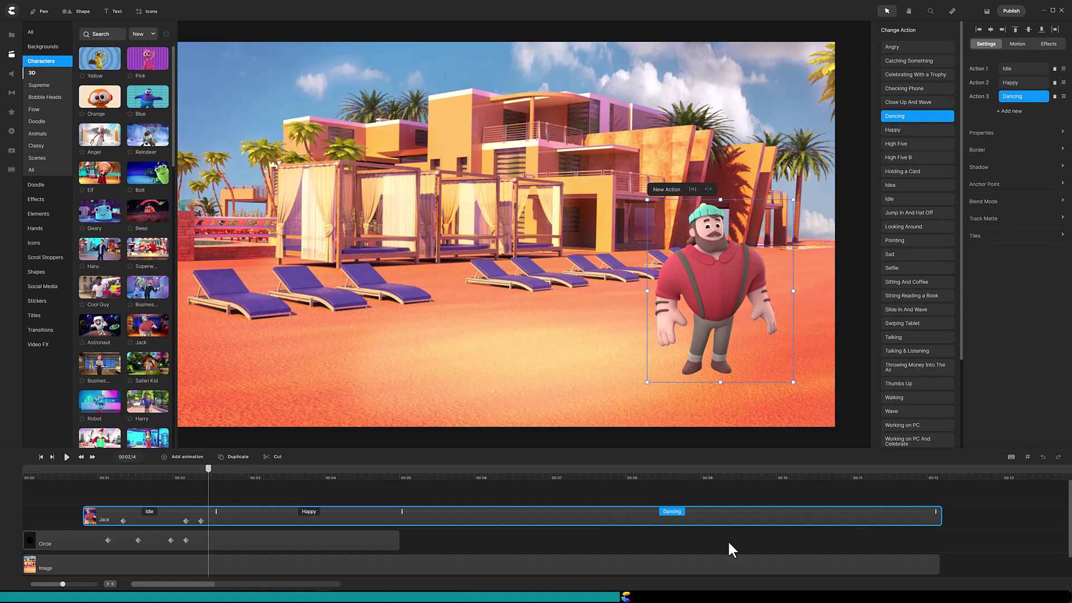
Hide Jack's layer, scrub back to when the hole is visible, and switch to the Pen tool
right_click(732, 515)
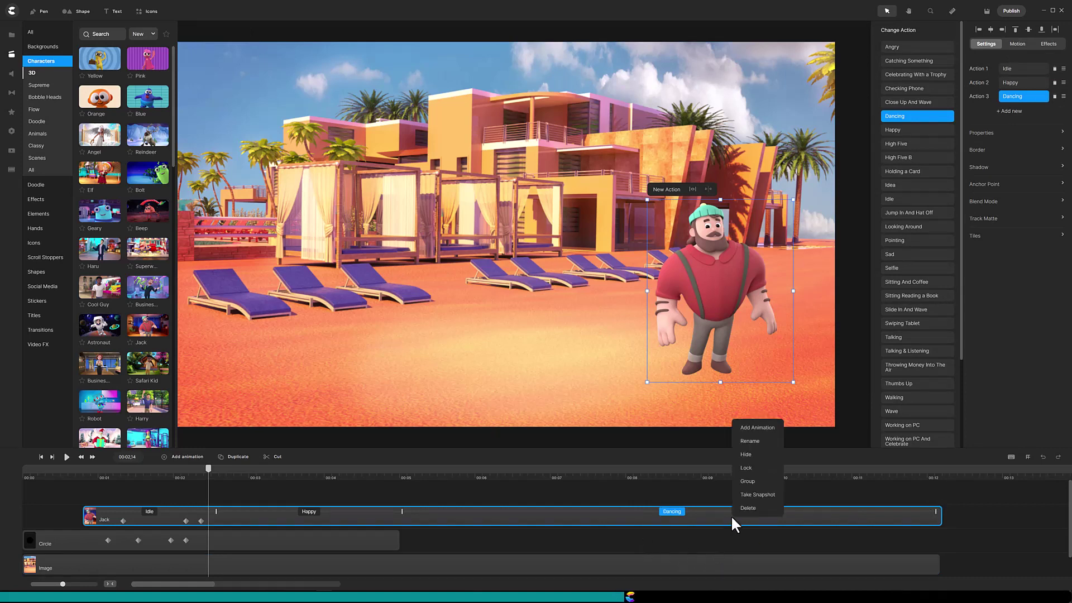
click(752, 459)
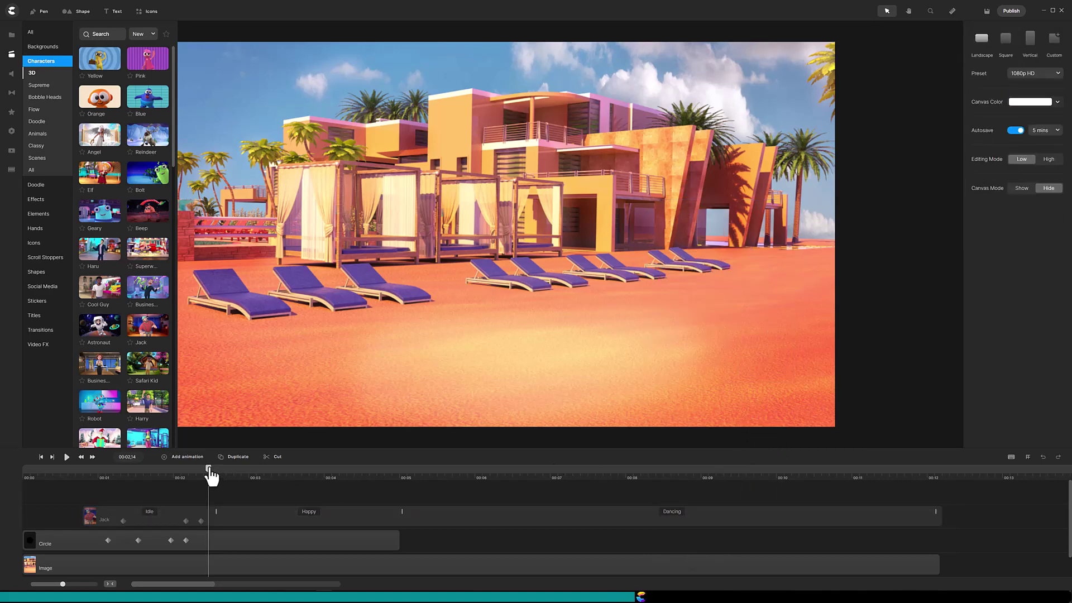
drag(208, 469, 151, 483)
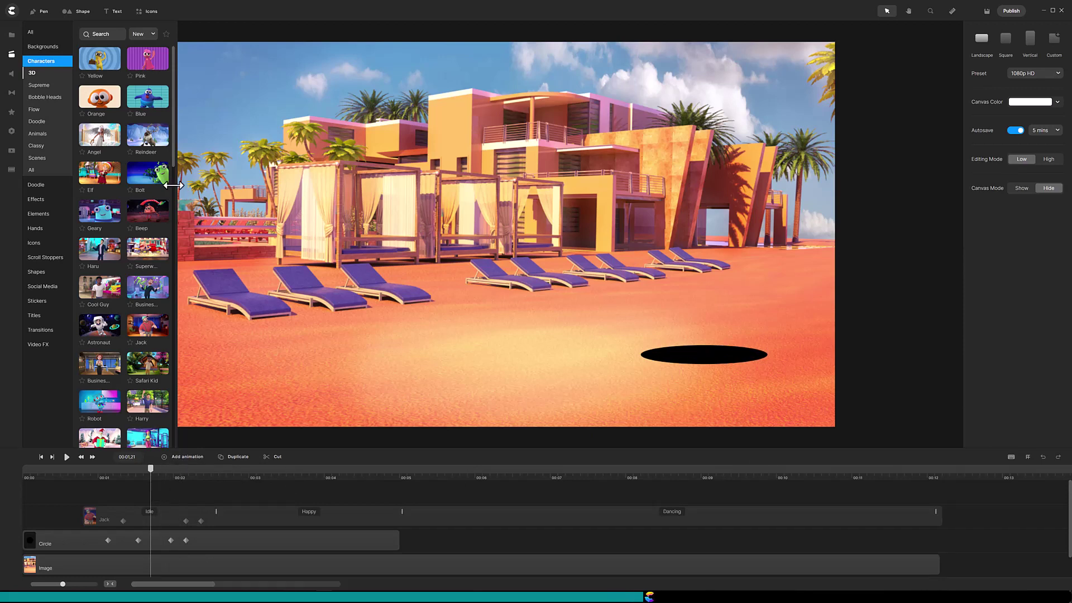
click(43, 13)
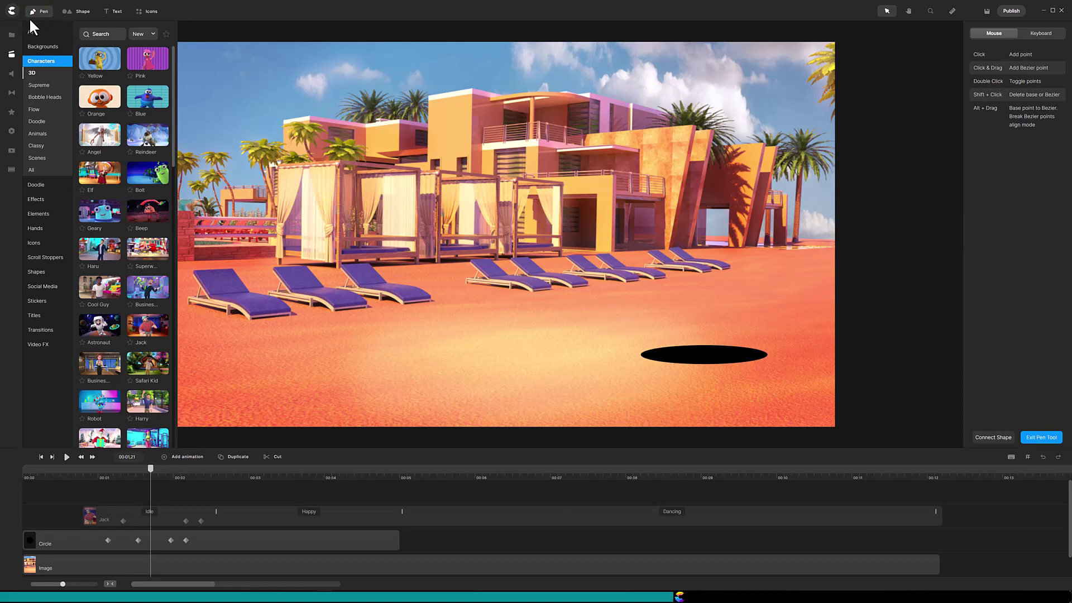
Save the project and start a pen path at the black hole's left and right tips
click(1013, 241)
key(ctrl+s)
click(641, 354)
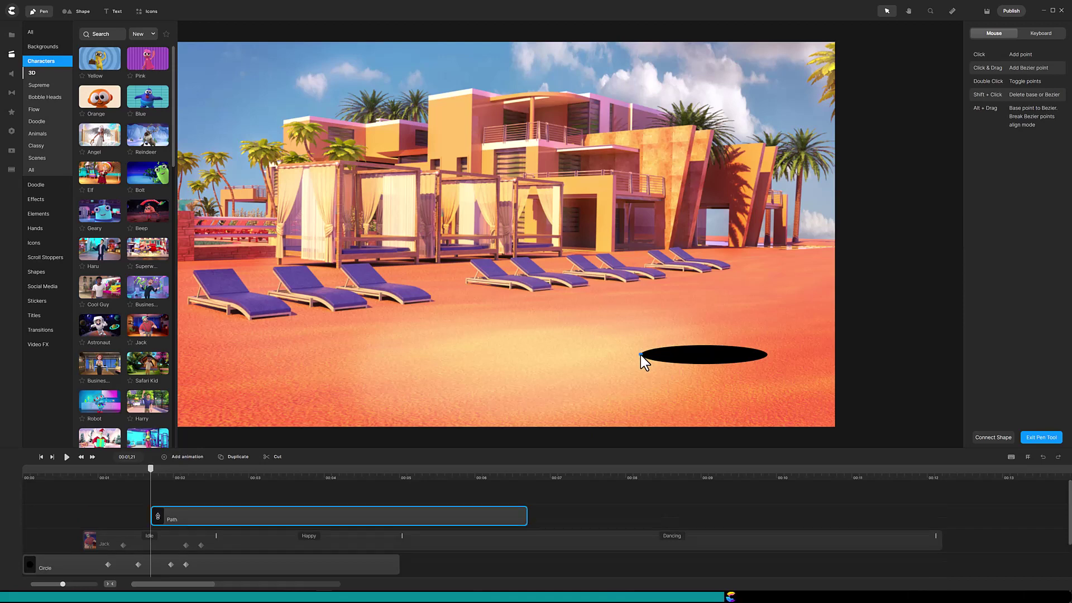
click(766, 354)
Curve the path's Bezier handles to follow the hole's rim on both ends
drag(770, 350, 780, 334)
drag(777, 333, 779, 337)
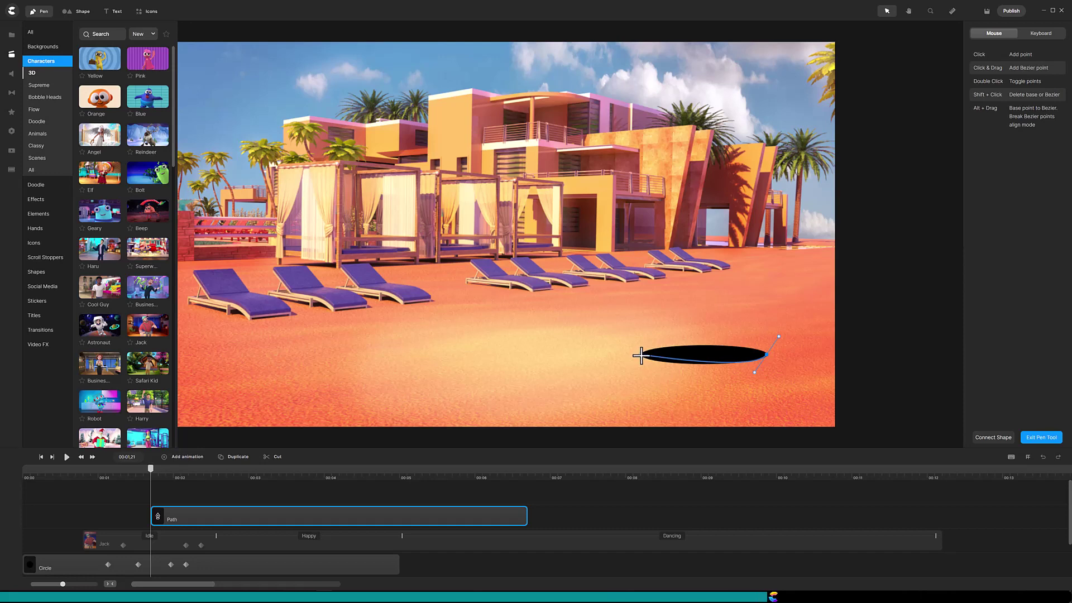
mouse_move(639, 355)
mouse_down()
mouse_move(636, 400)
mouse_move(651, 370)
mouse_up()
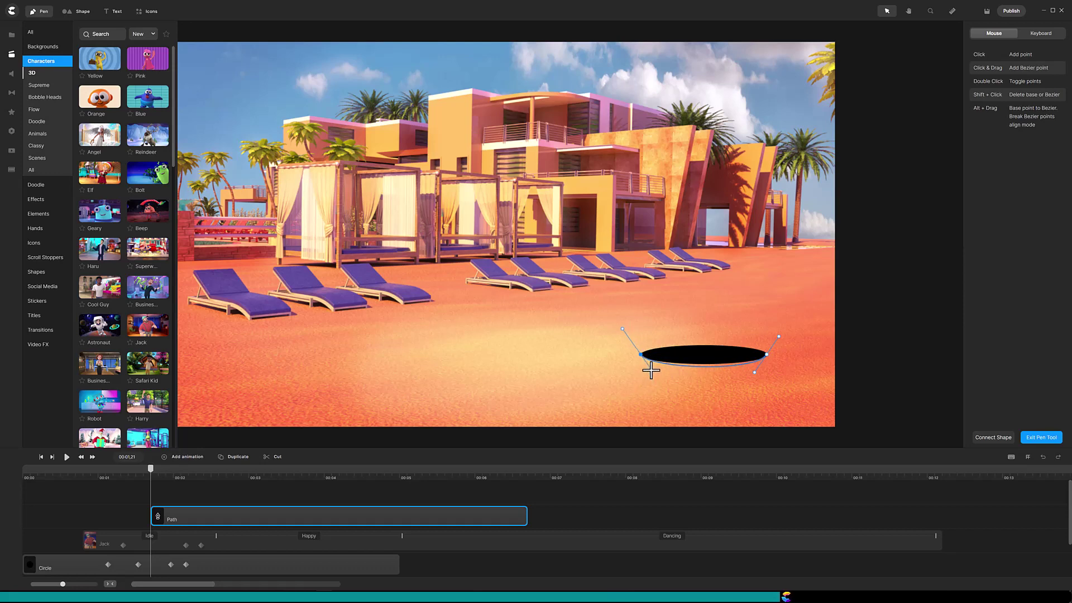
Refine the rim curves, add bottom-right and bottom-left corner points, and close the shape
drag(754, 372, 753, 368)
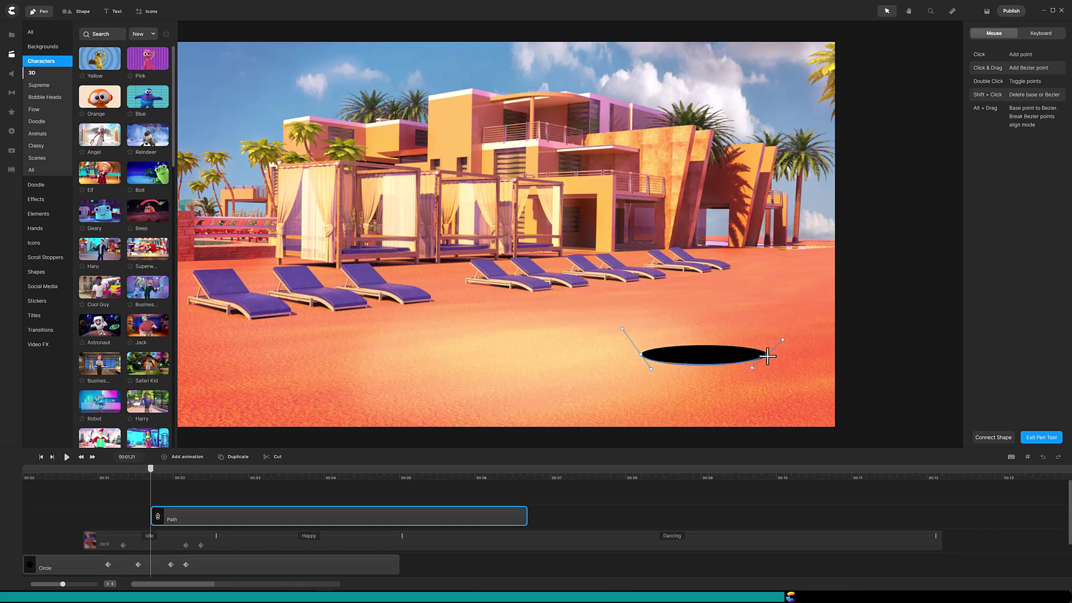
drag(651, 369, 652, 367)
click(836, 440)
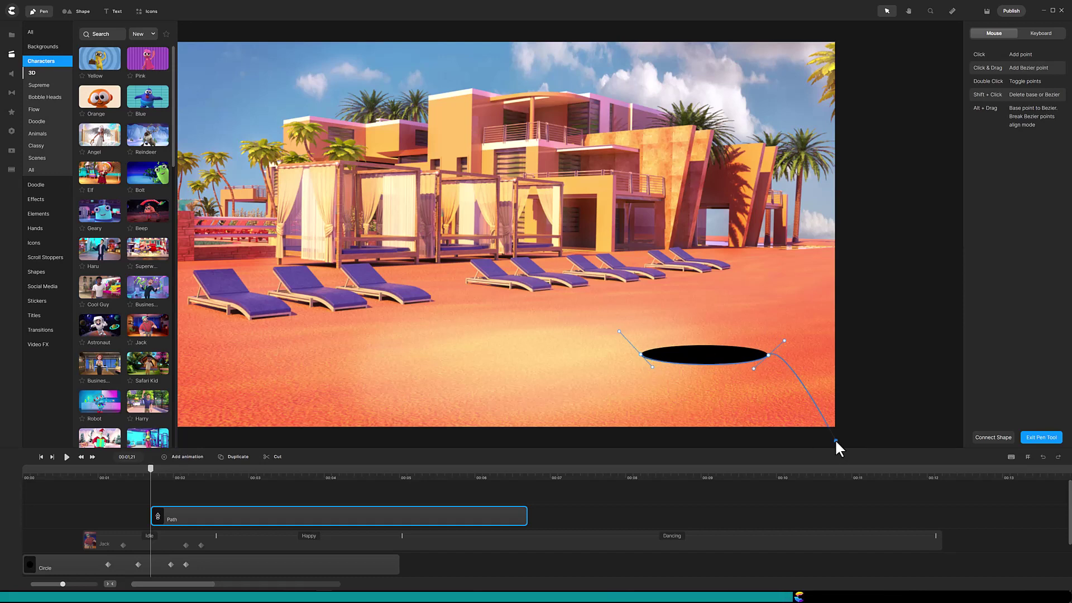
click(584, 437)
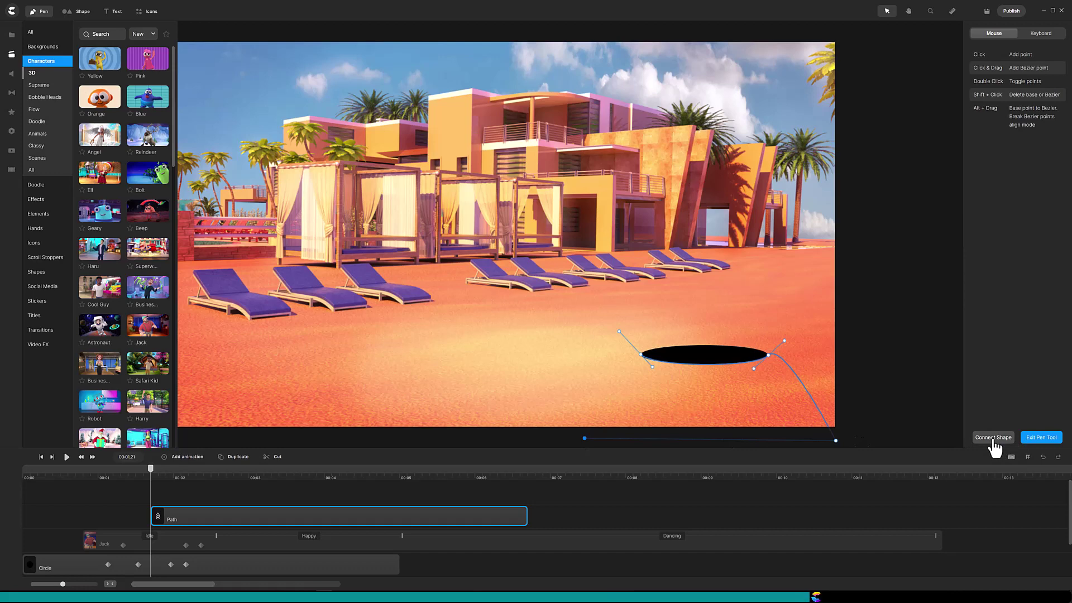
click(993, 437)
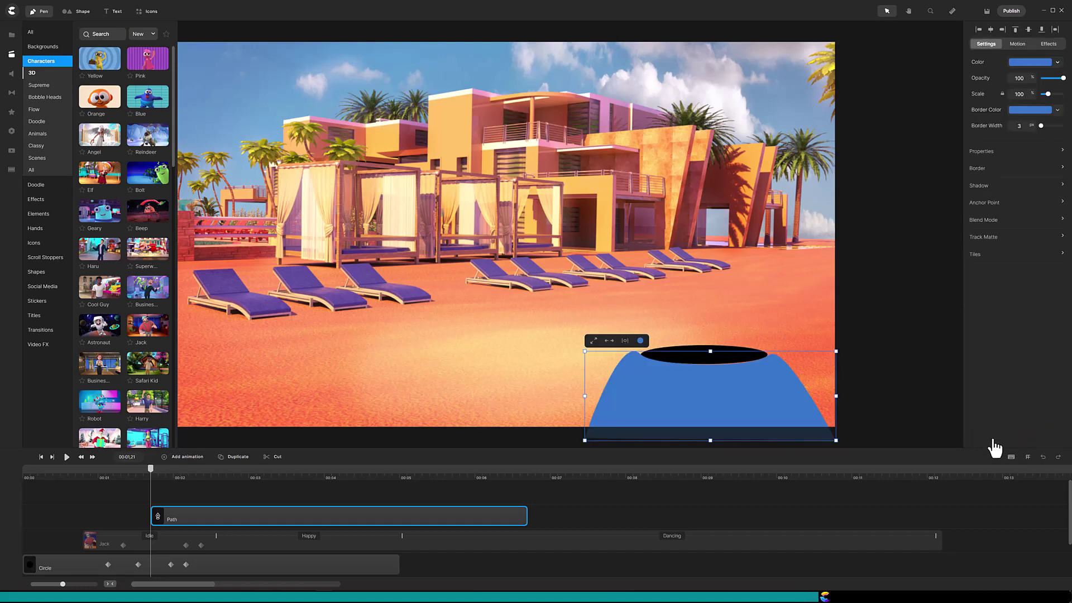
Exit pen mode, adjust the mound's top Bezier points against the hole, then deselect
key(Escape)
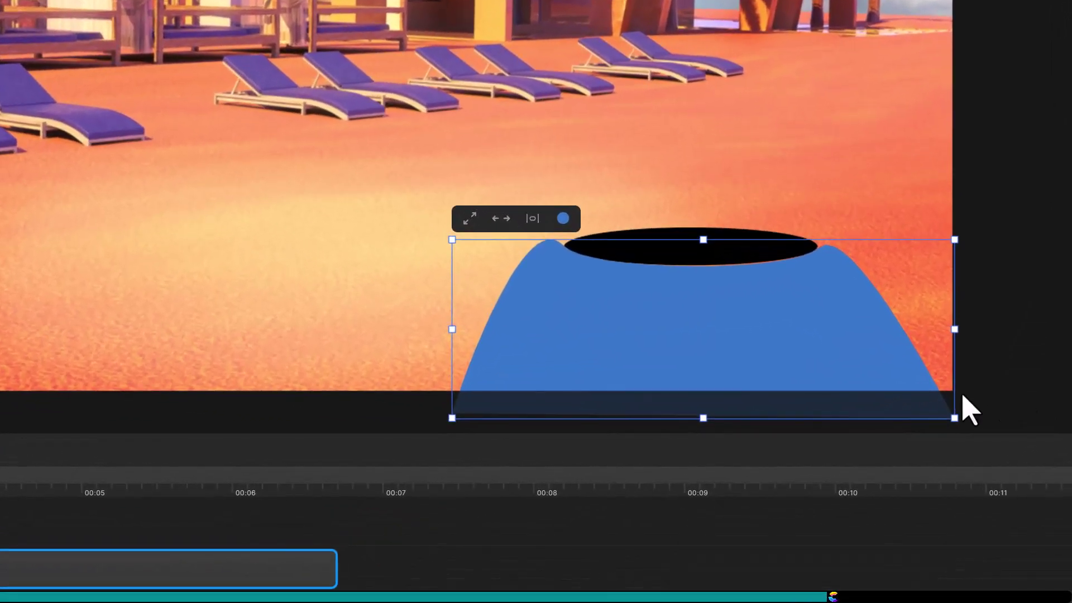
click(714, 246)
double_click(704, 240)
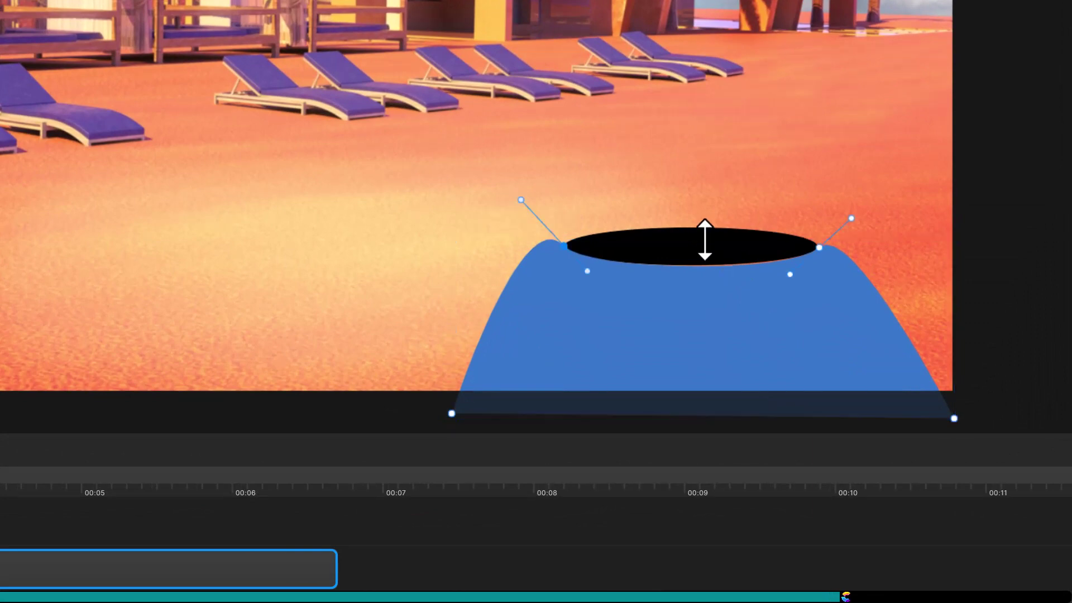
key(Tab)
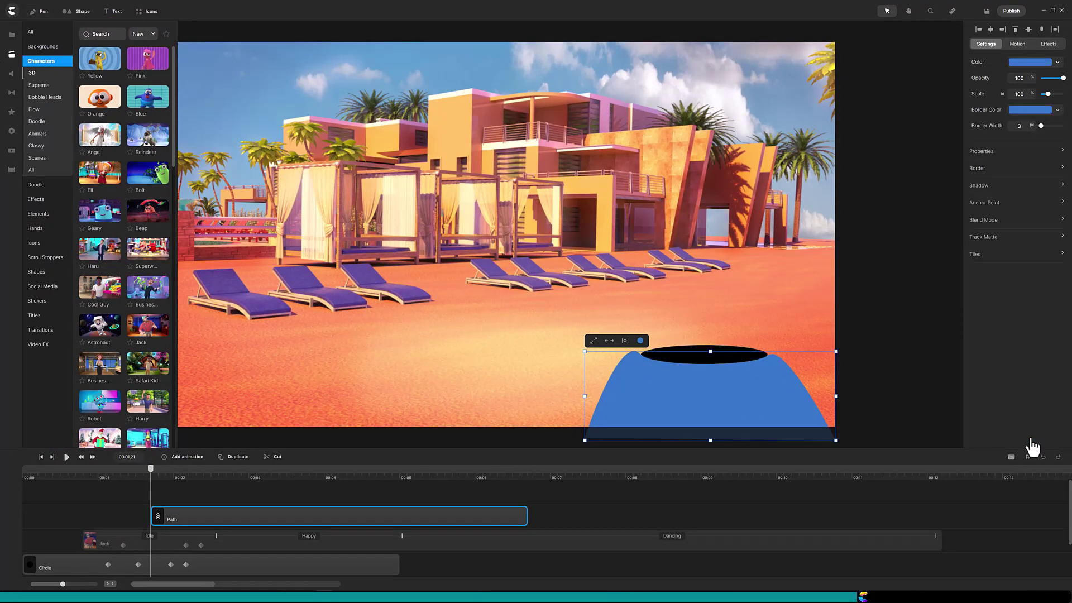
click(1032, 446)
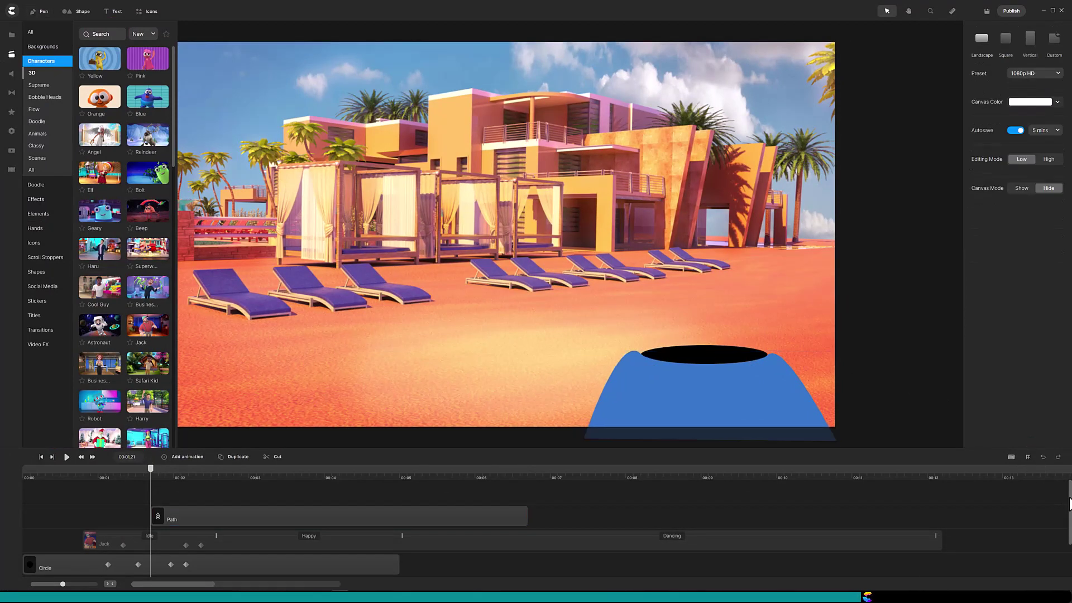
Duplicate the beach Image clip, move the copy above Path, and apply Mask Image with Path
scroll(1069, 505, down, 2)
click(282, 536)
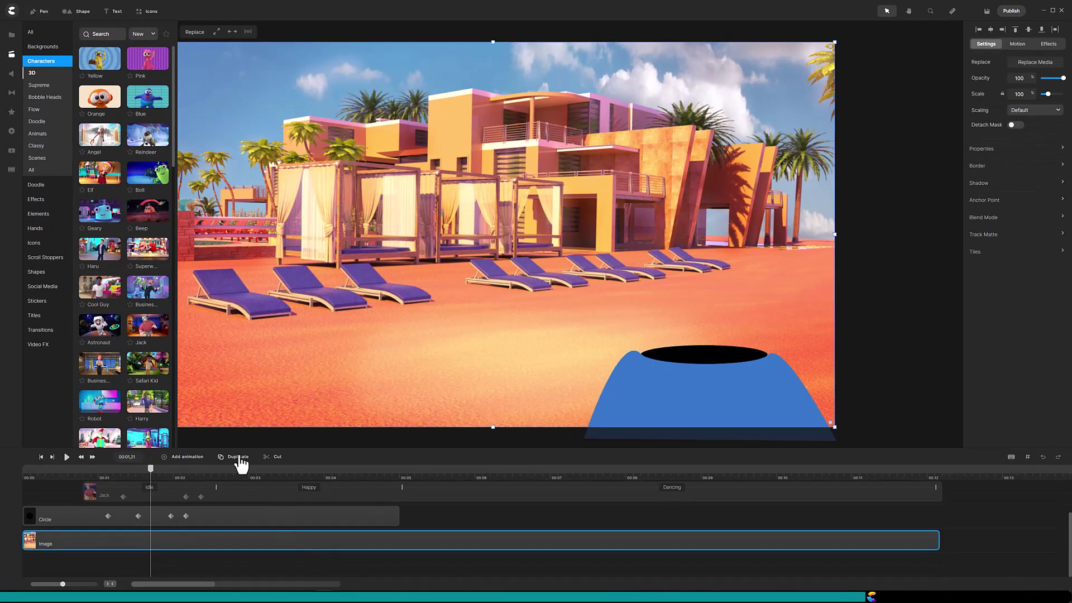
click(238, 457)
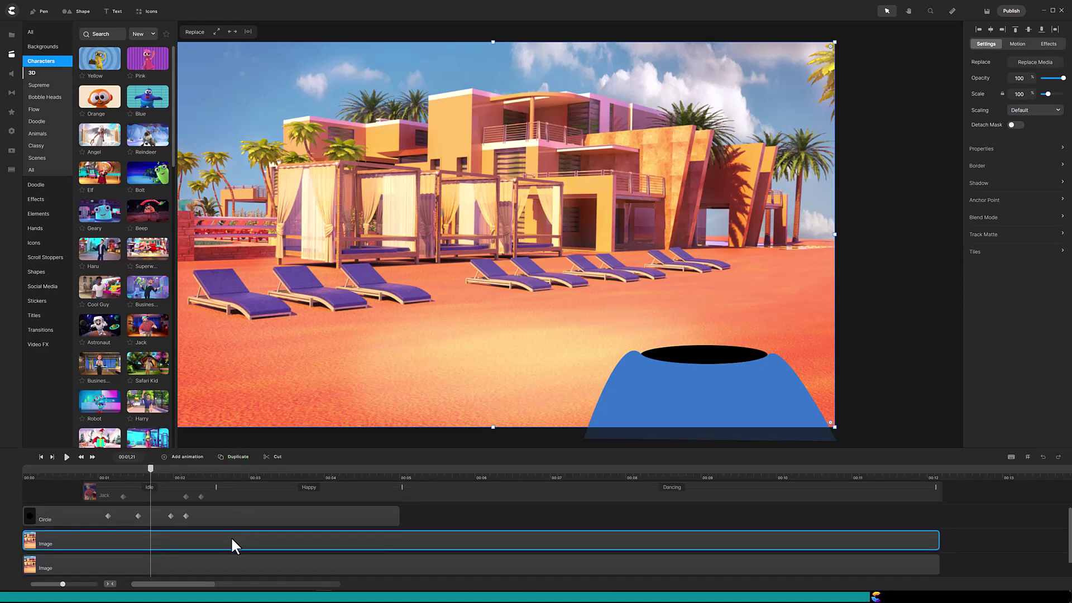
drag(230, 536, 223, 494)
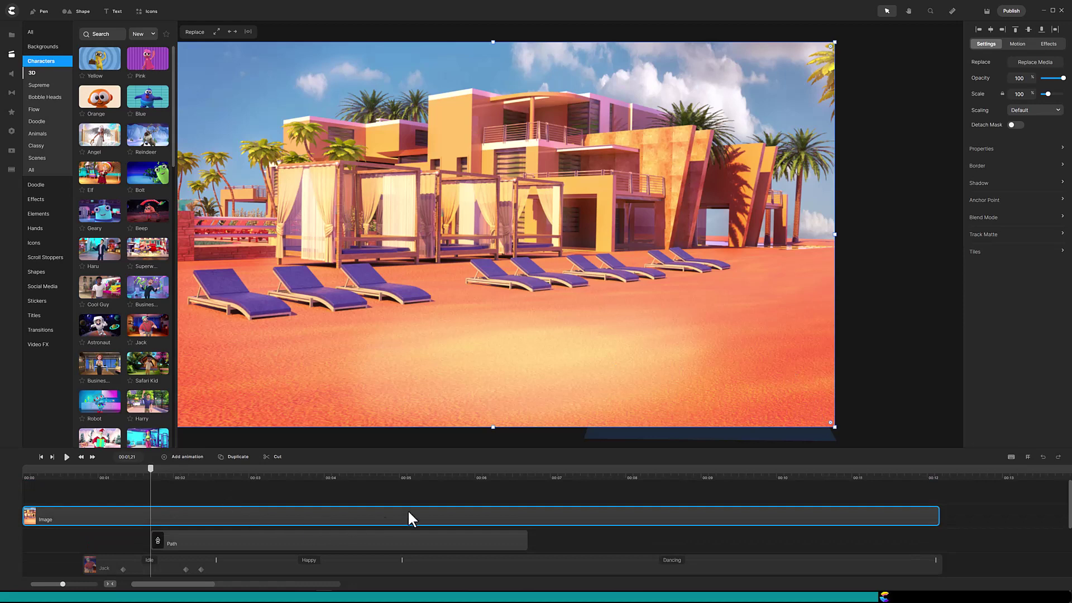
shift+click(452, 540)
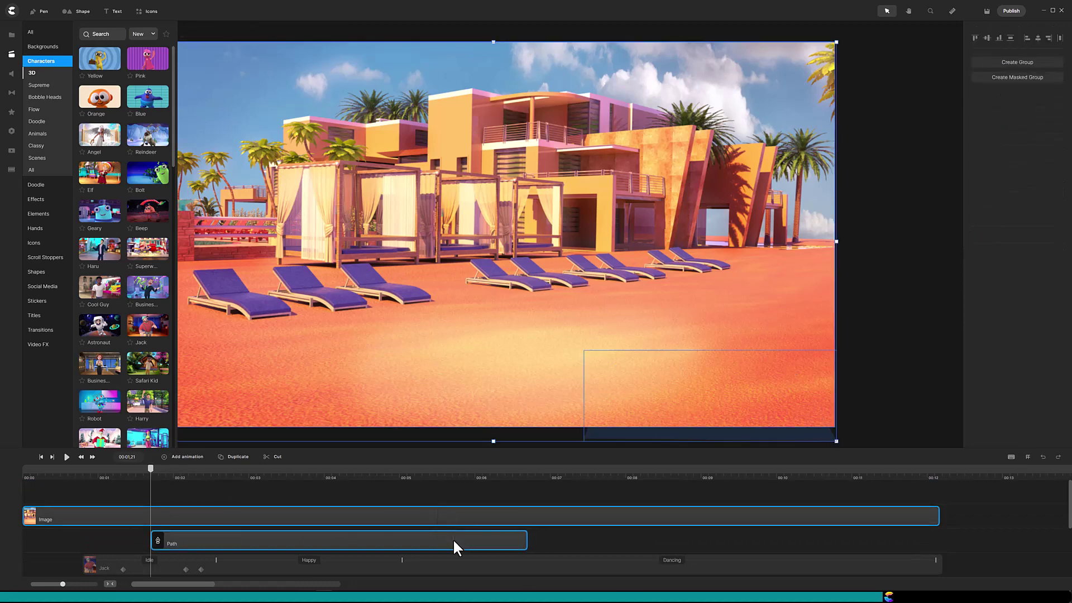
right_click(453, 539)
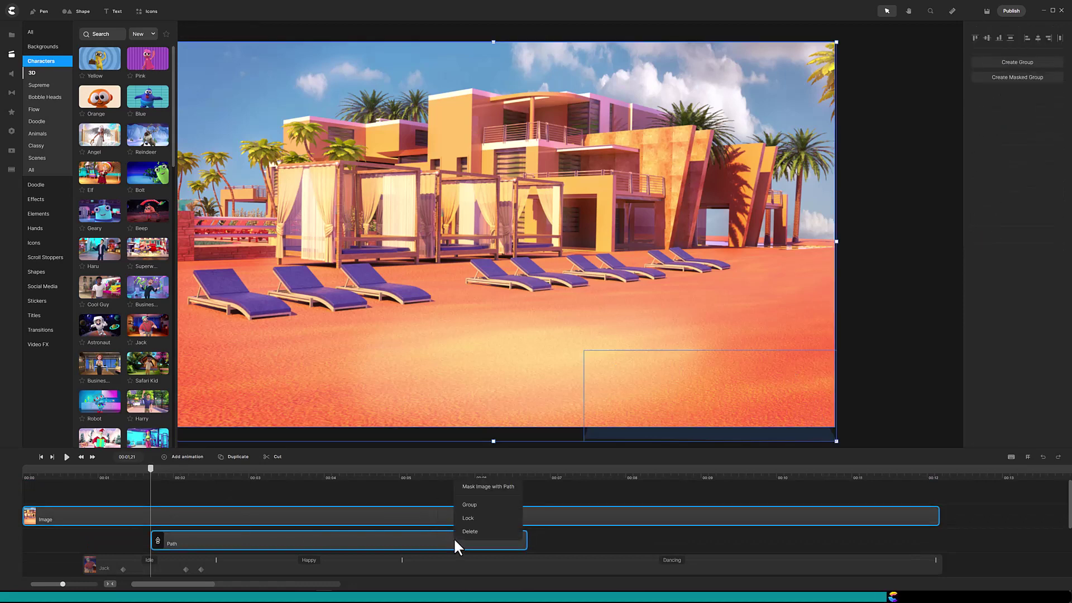
click(475, 488)
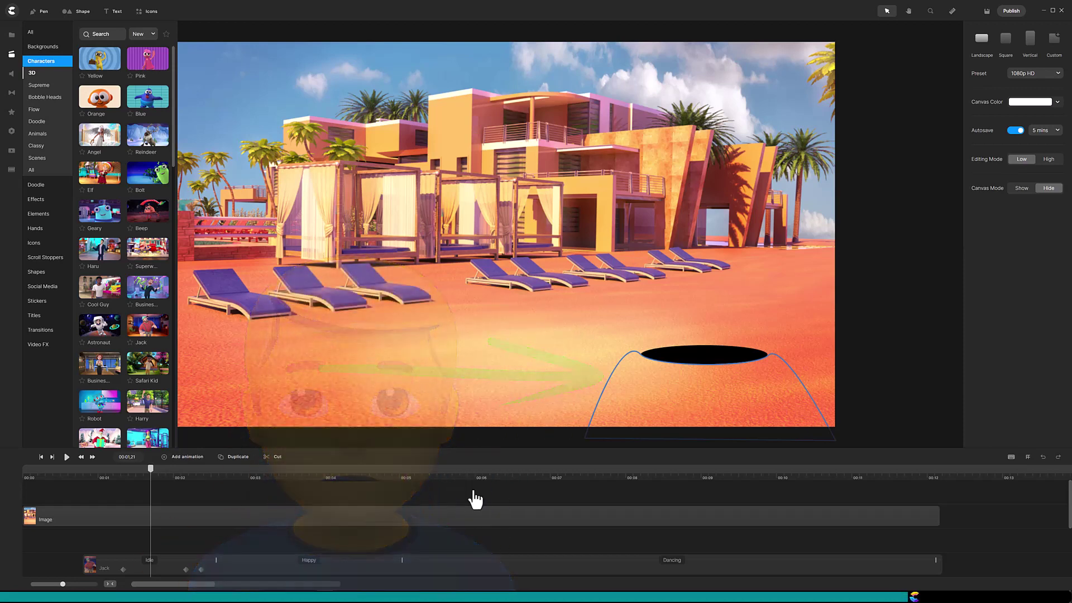
Take a snapshot of the masked sand image to recover the mound Path
click(454, 514)
right_click(453, 513)
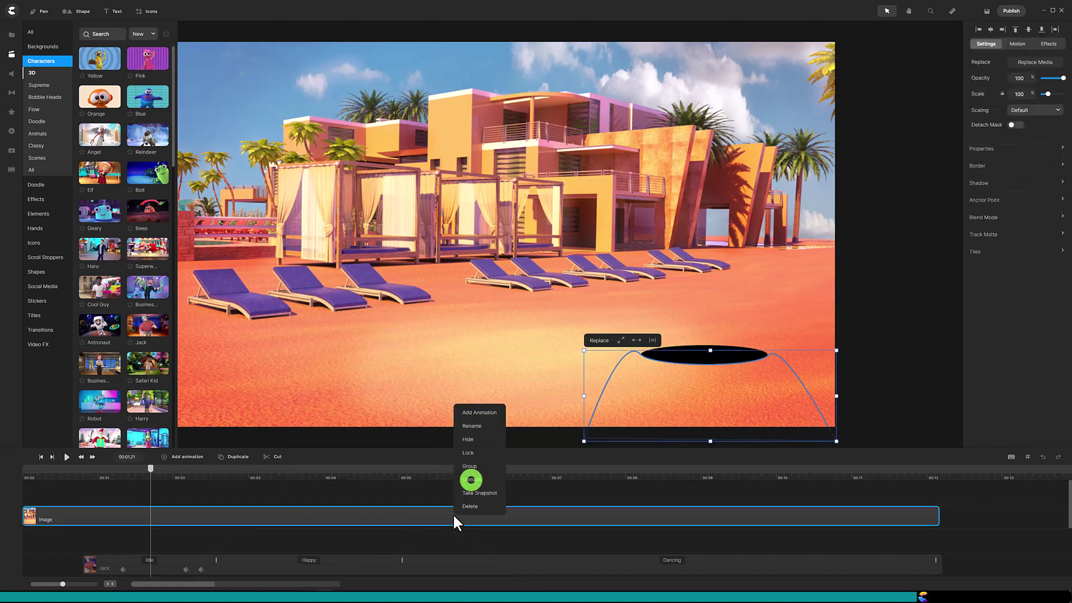
click(473, 493)
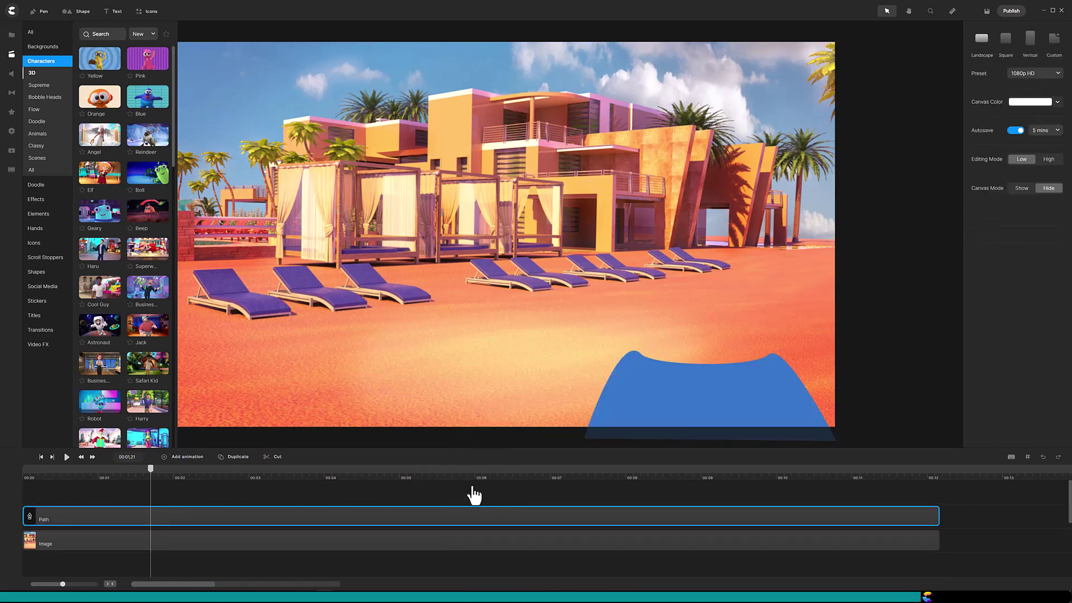
Select the Path and Image together and apply Mask Image with Path again
click(464, 510)
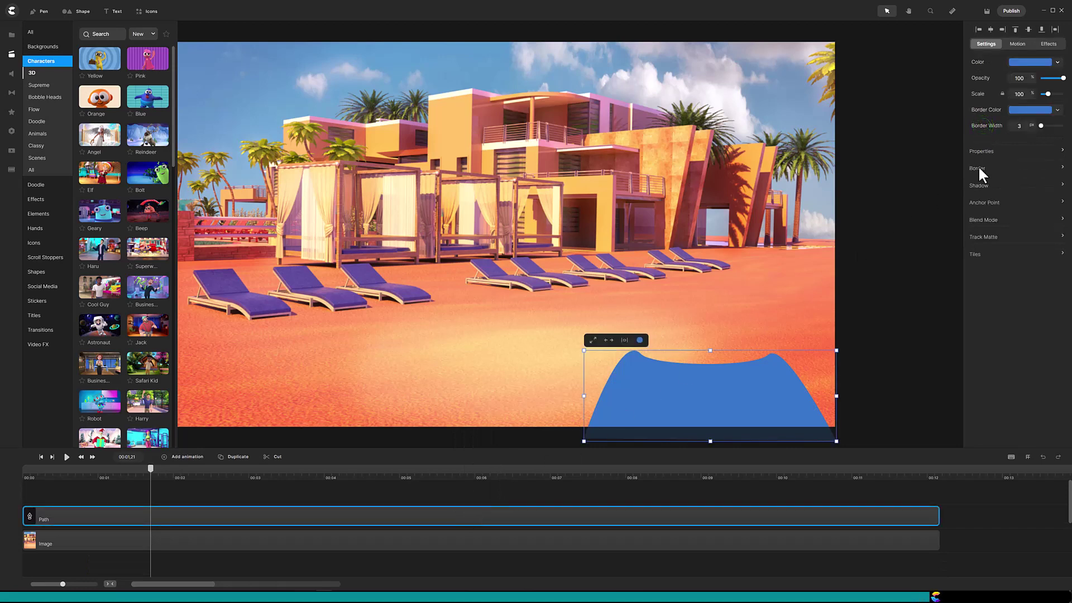
drag(306, 499, 324, 539)
right_click(324, 538)
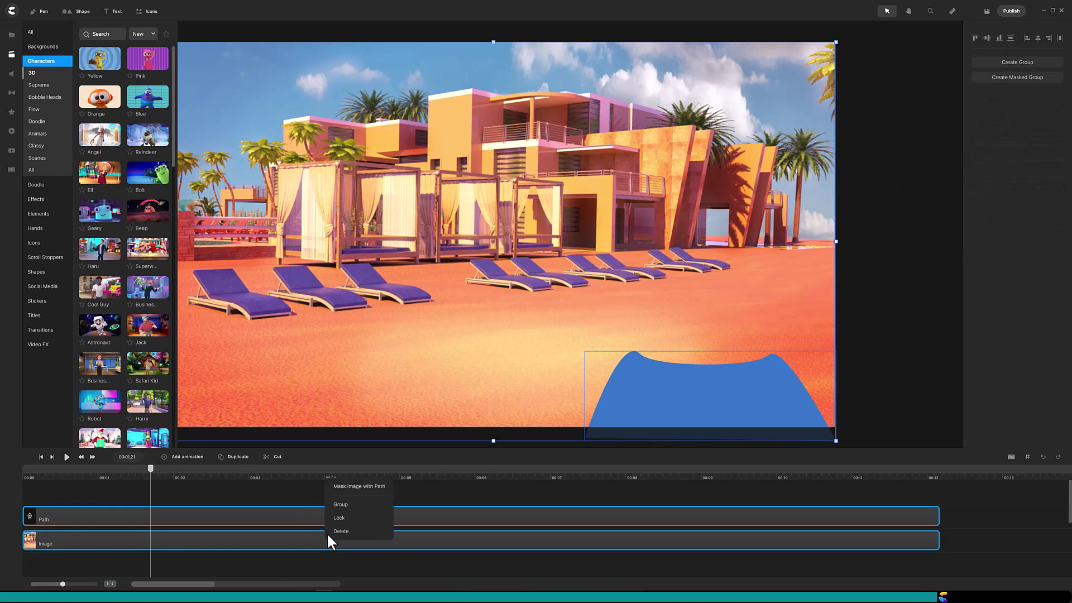
click(353, 486)
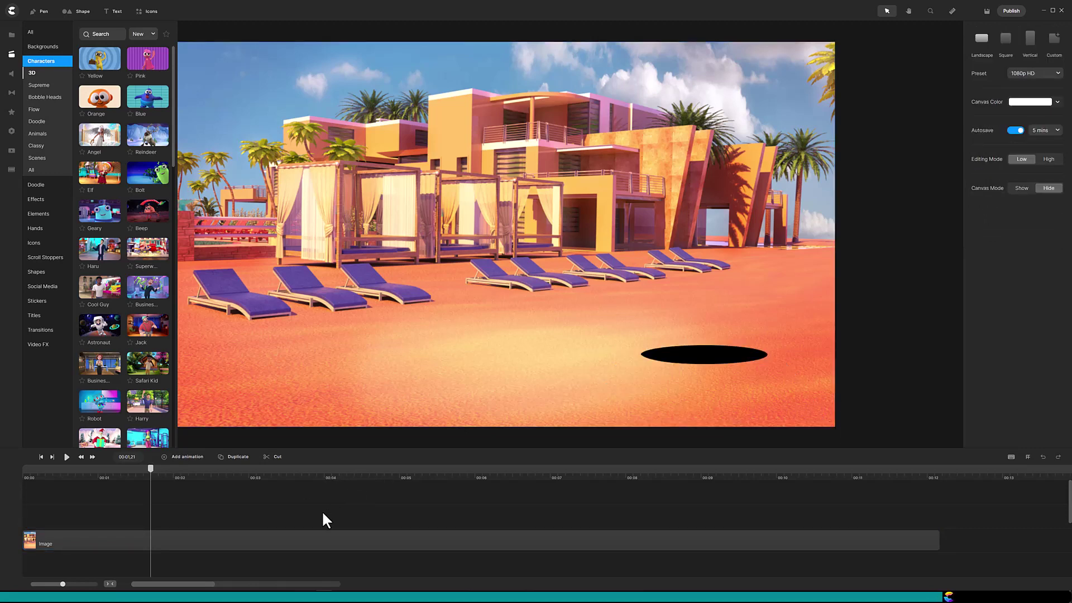
Show the hidden Jack character track again
right_click(327, 519)
click(343, 505)
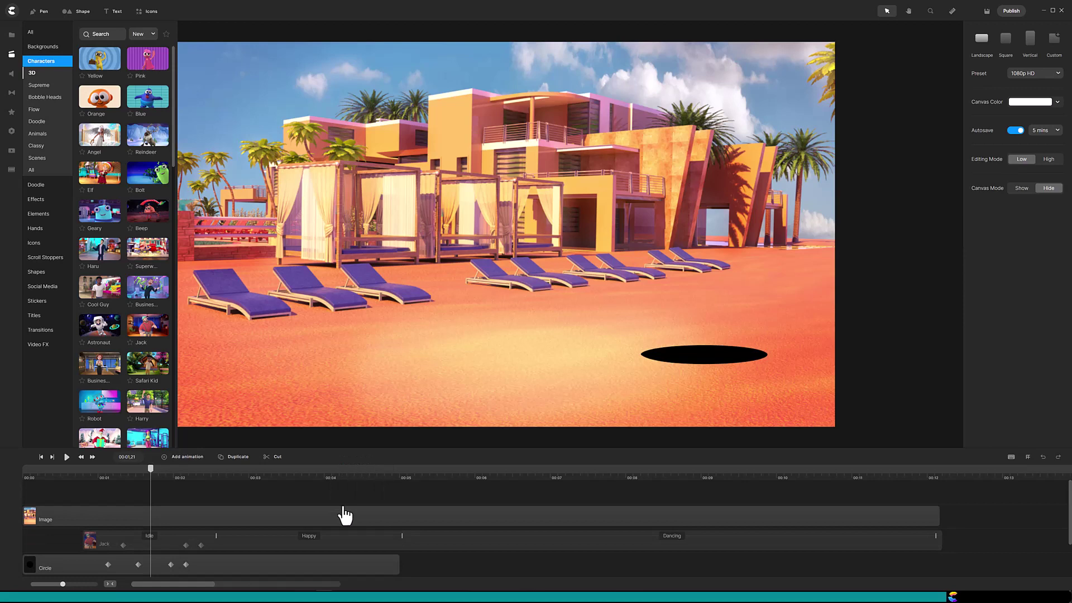
click(504, 545)
right_click(504, 545)
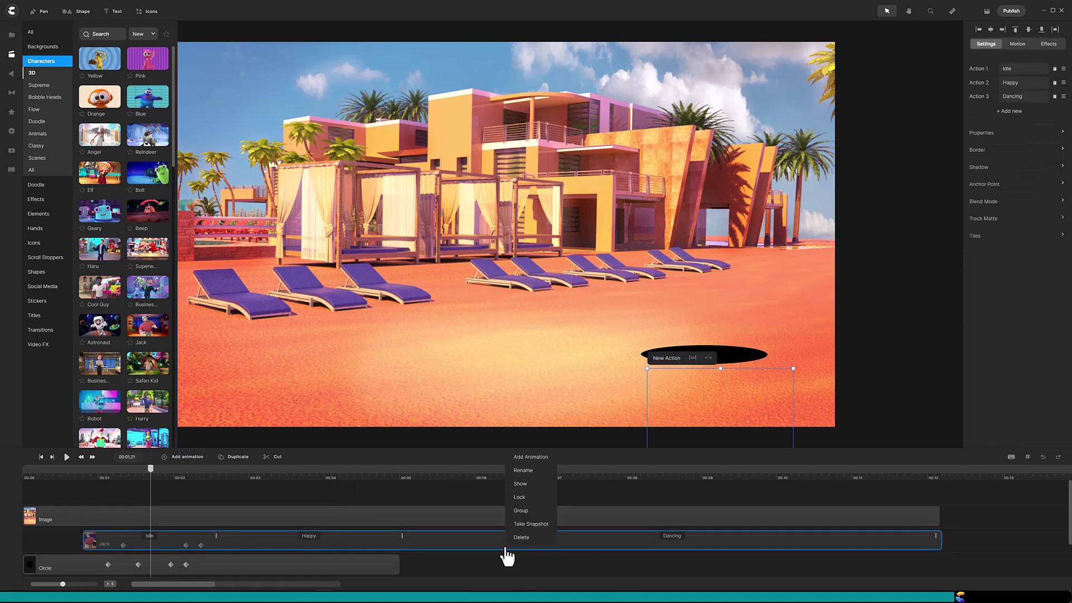
click(521, 484)
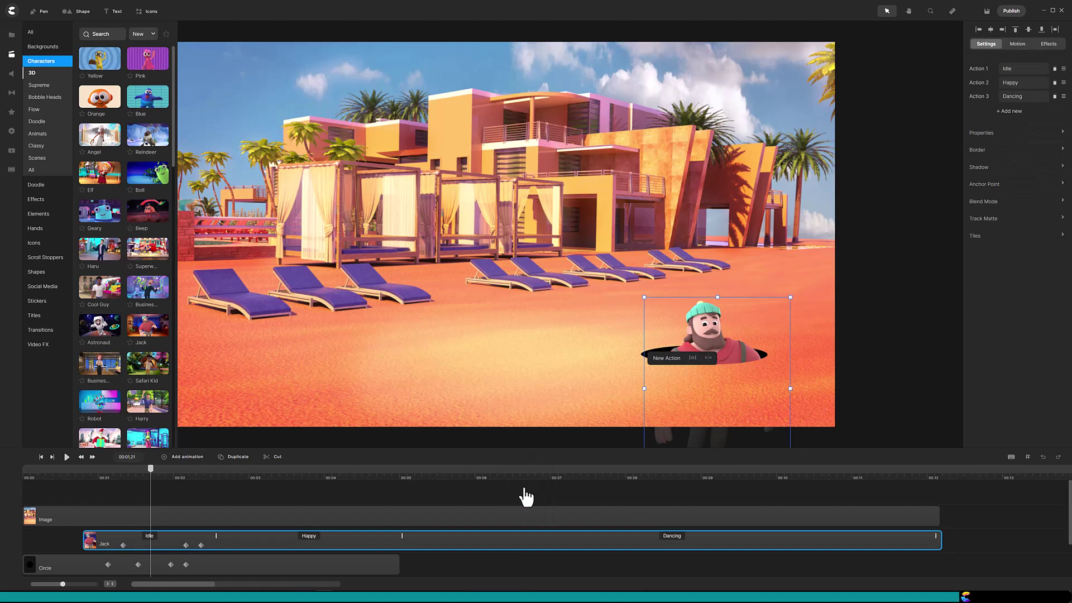
Preview the animation from the start, pausing at about 00:03,02
click(41, 456)
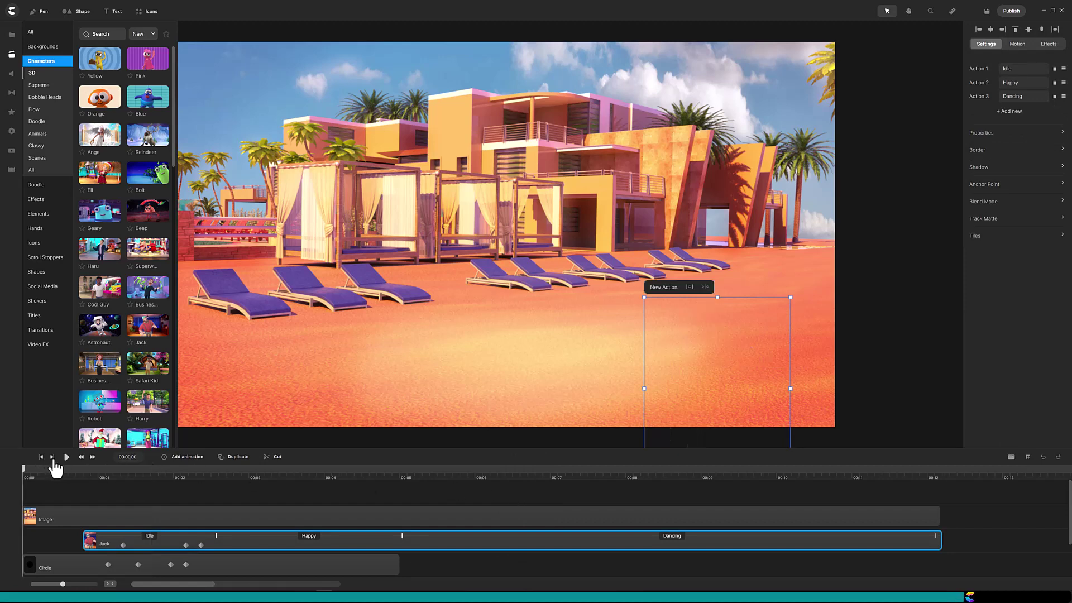
click(67, 457)
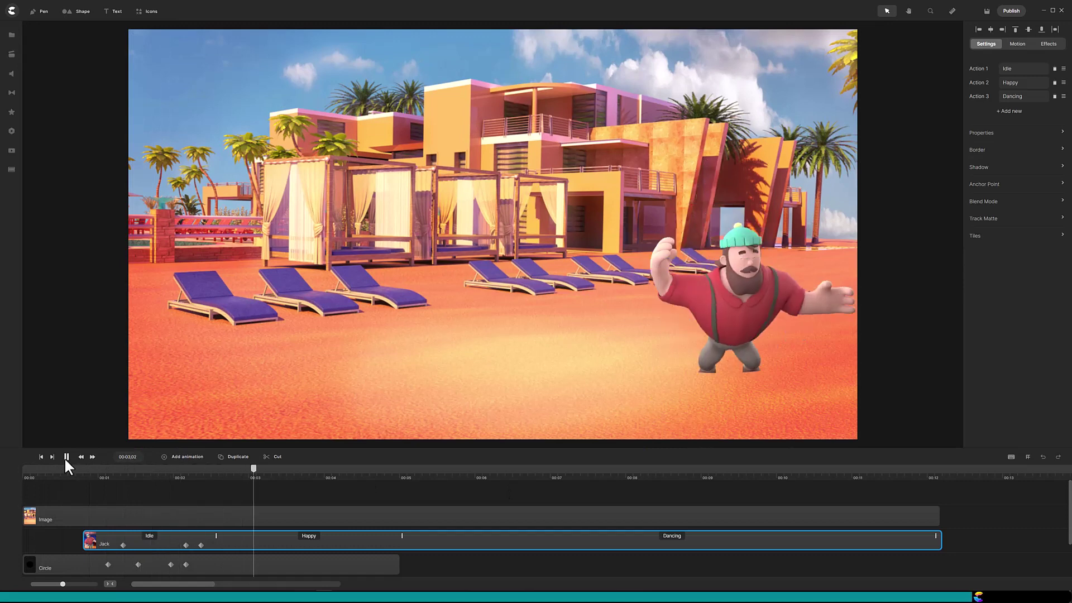
click(66, 457)
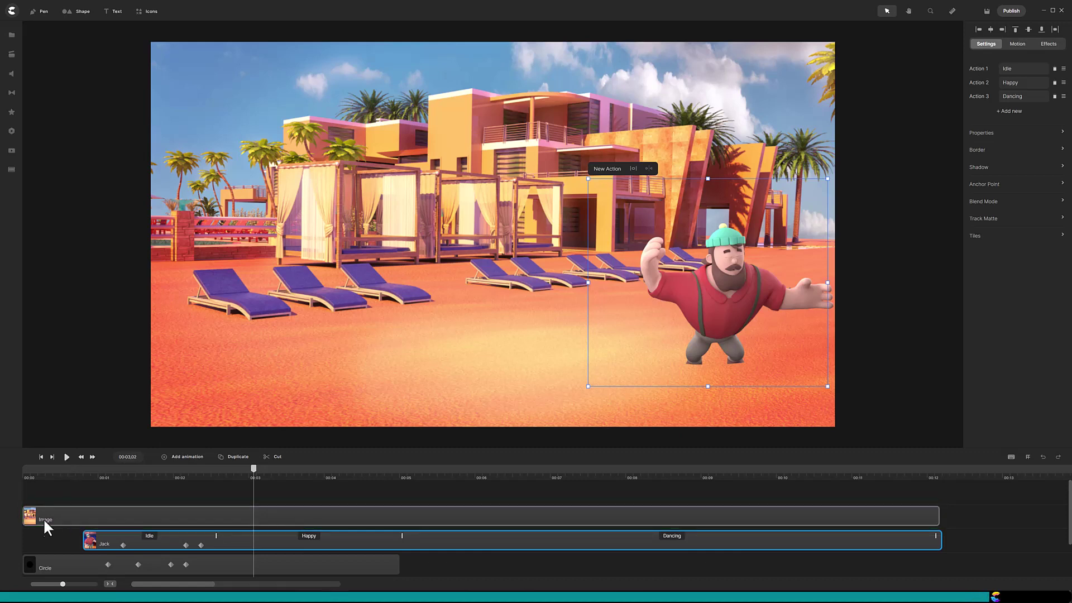
Trim the masked sand Image clip to end around 2.1 seconds, then scrub back to check
click(29, 519)
drag(23, 518, 84, 516)
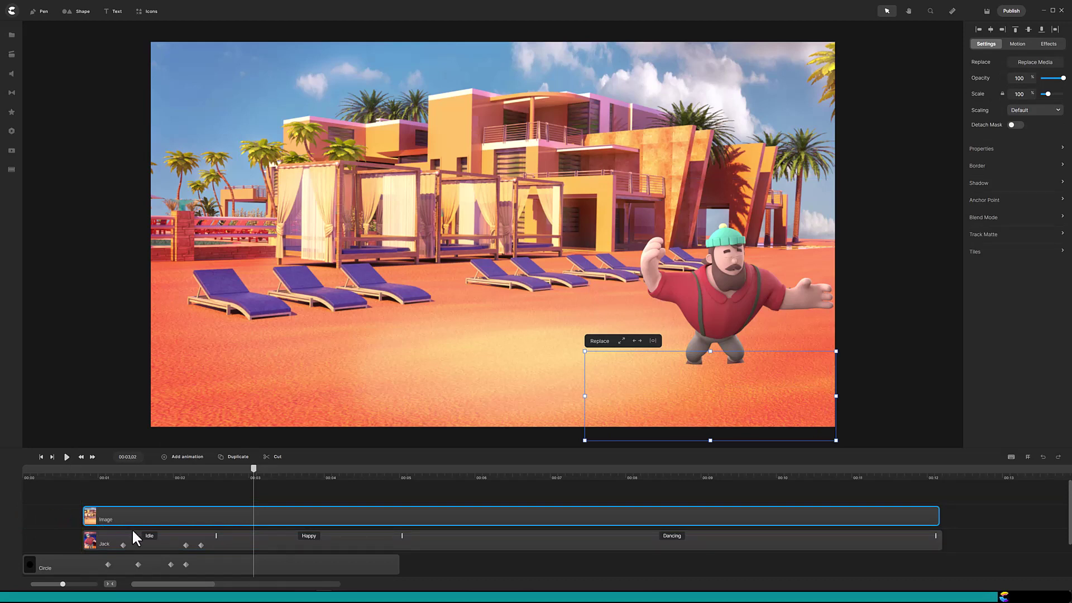
drag(938, 510, 185, 512)
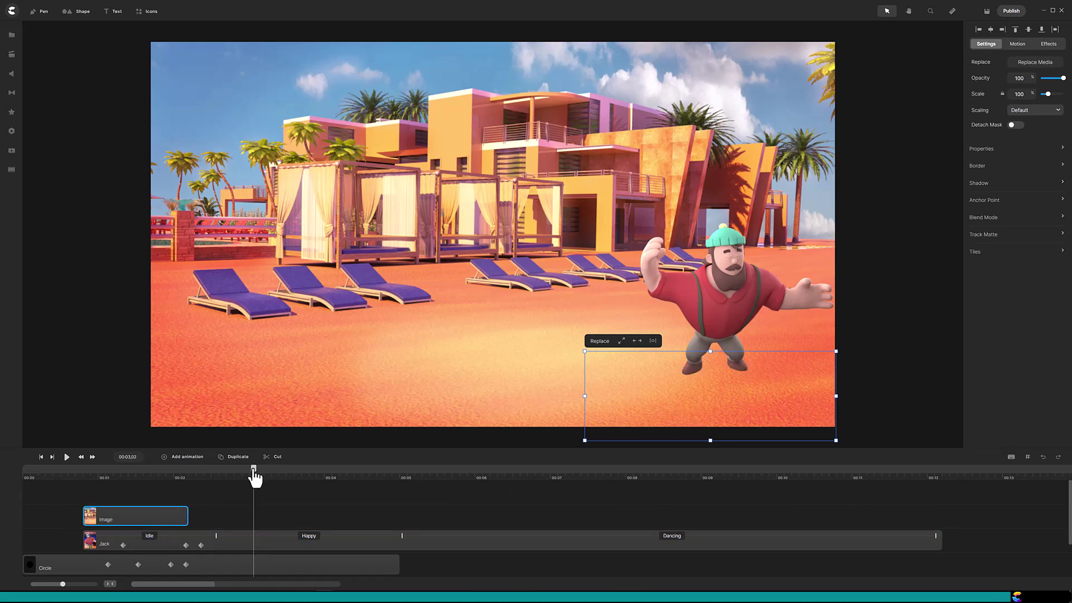
drag(254, 474, 199, 482)
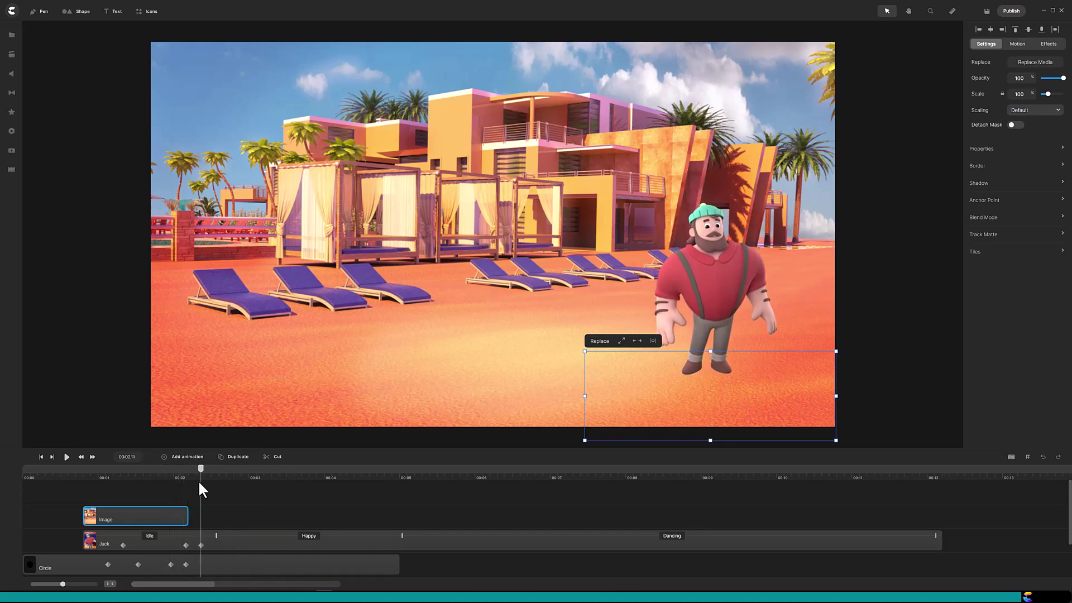
Rewind to the beginning and play the full beach scene animation
click(41, 458)
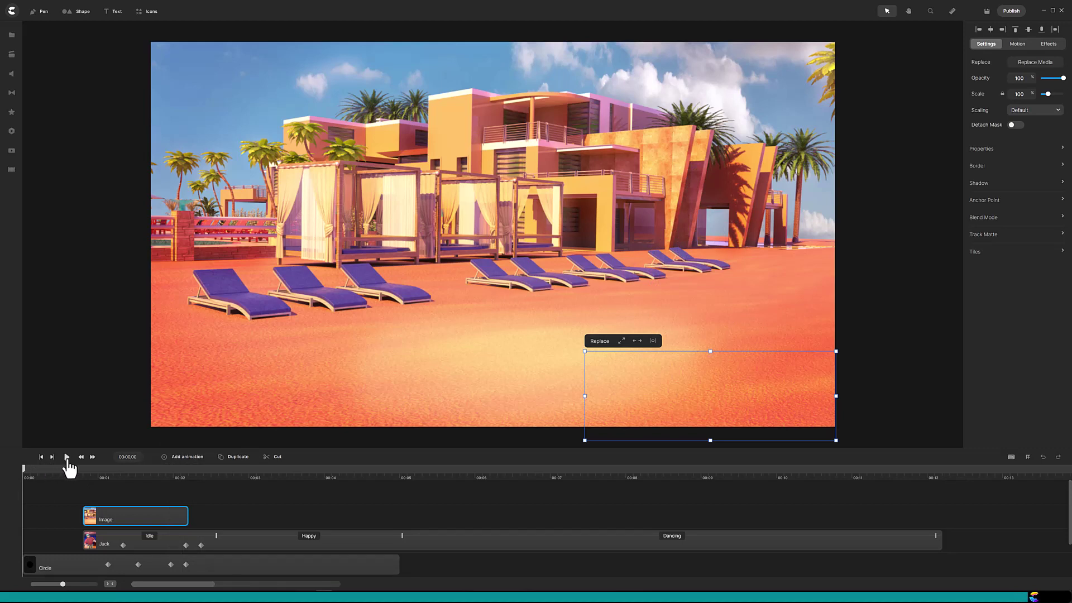
click(67, 458)
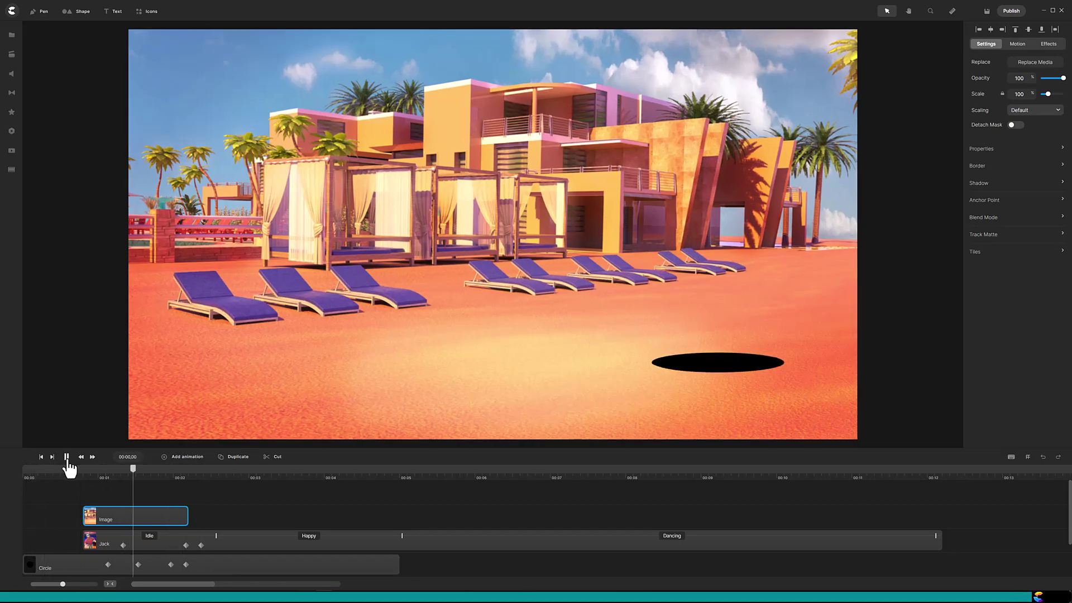